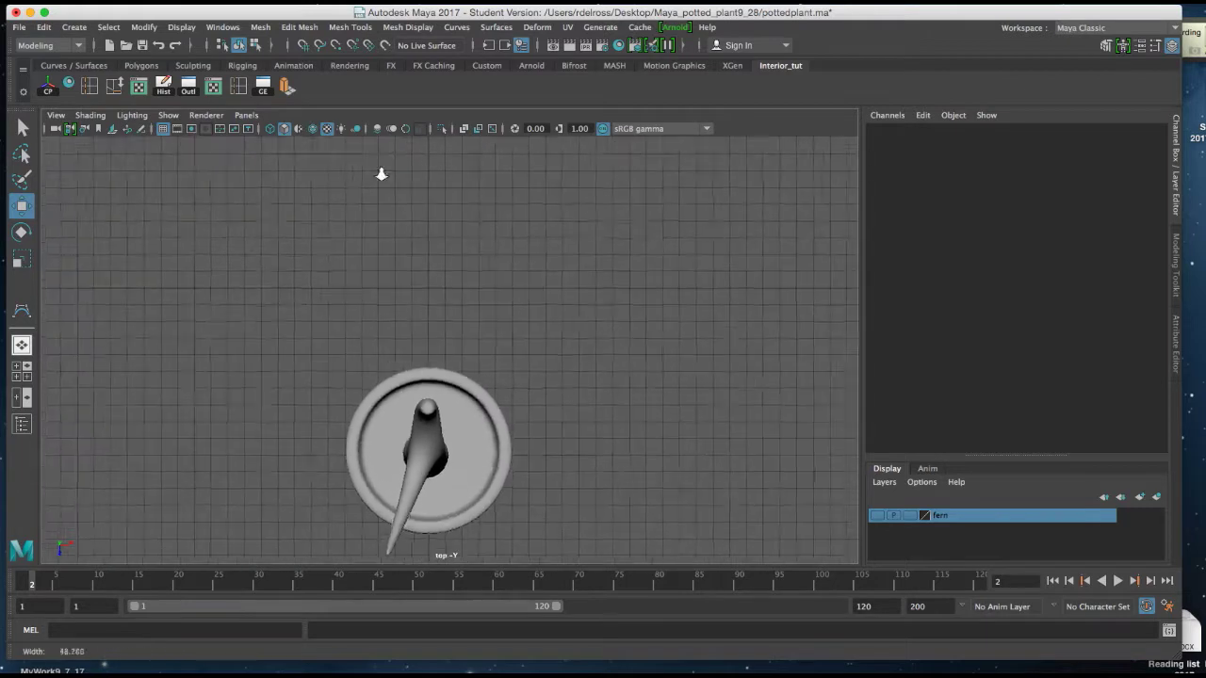
# Create a tall rectangular NURBS plane beside the pot in the top view, centred at about X 14.7, Z 0.36
pyautogui.keyDown('alt'); pyautogui.moveTo(480, 329); pyautogui.dragTo(396, 207, button='right'); pyautogui.keyUp('alt')
pyautogui.press('space')
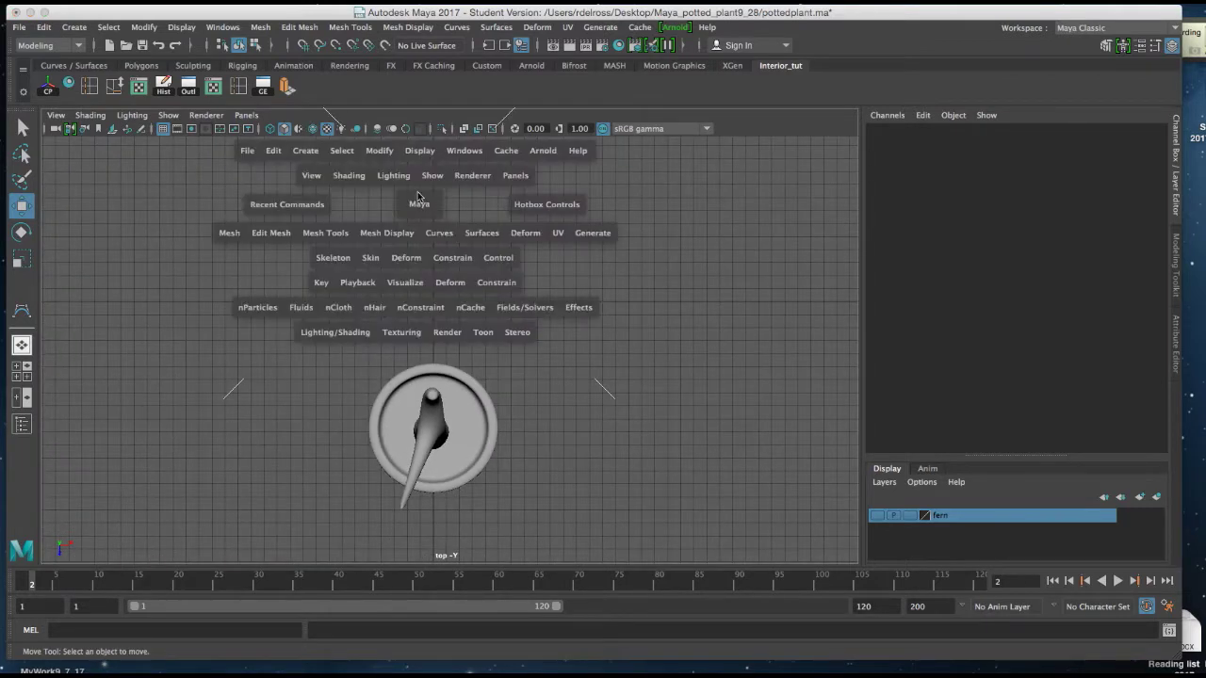
pyautogui.click(311, 156)
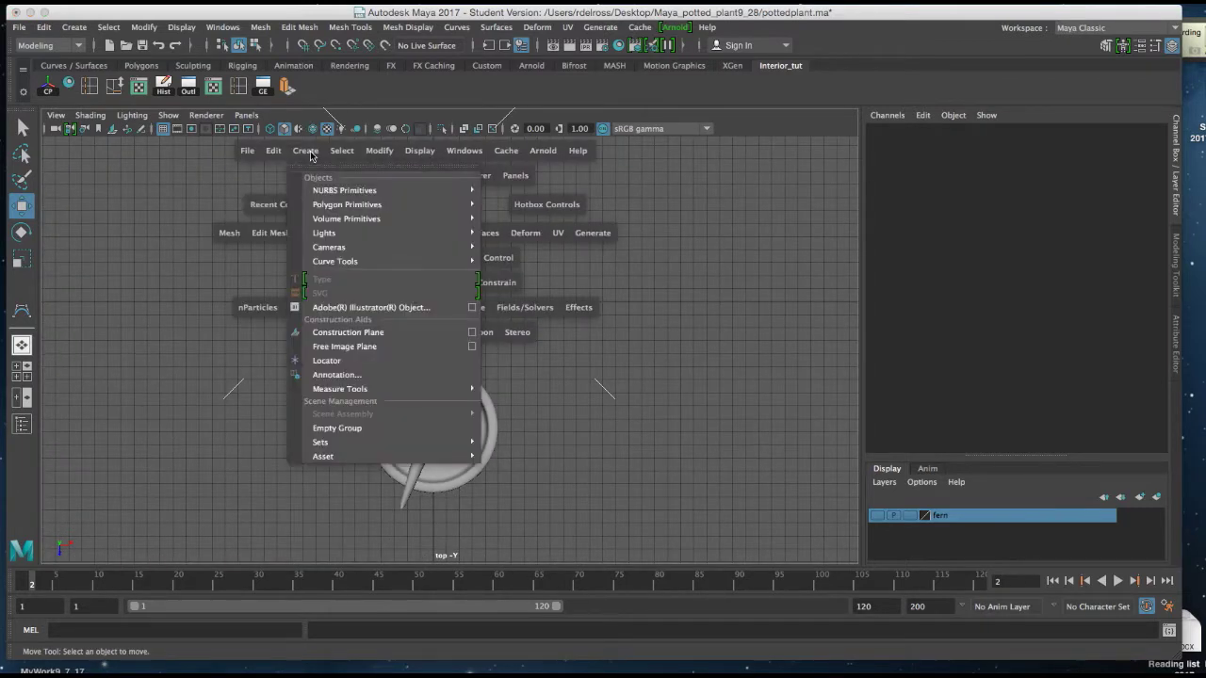
pyautogui.moveTo(327, 193)
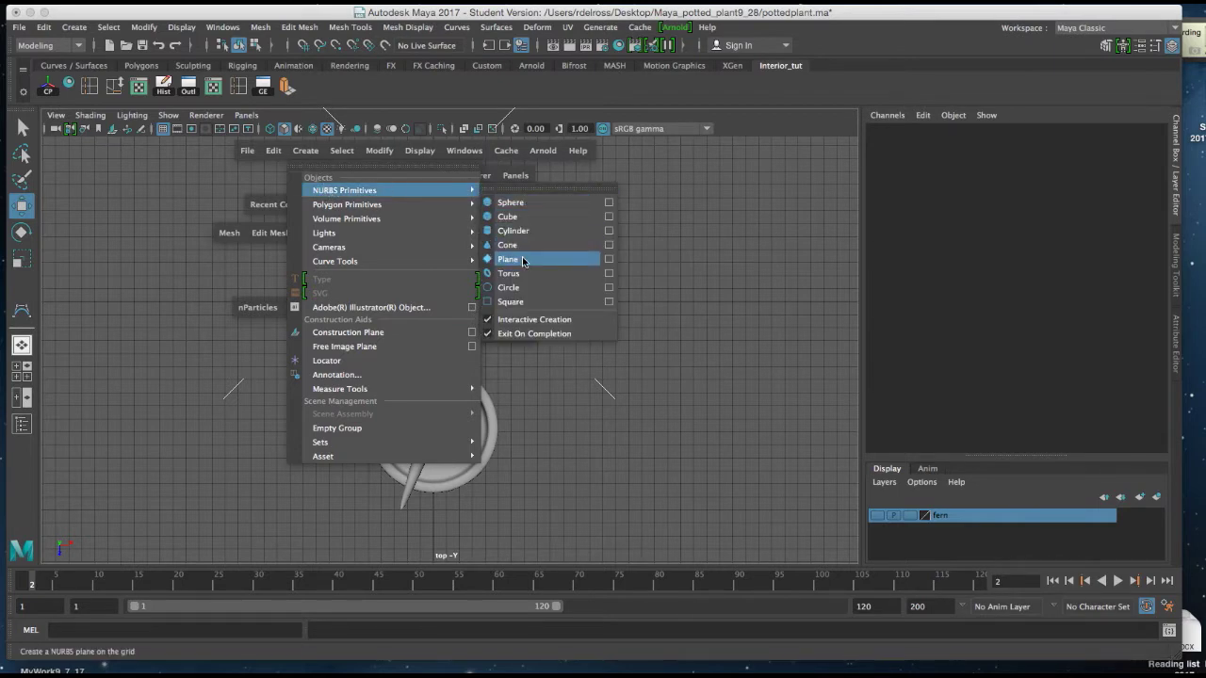
pyautogui.click(508, 259)
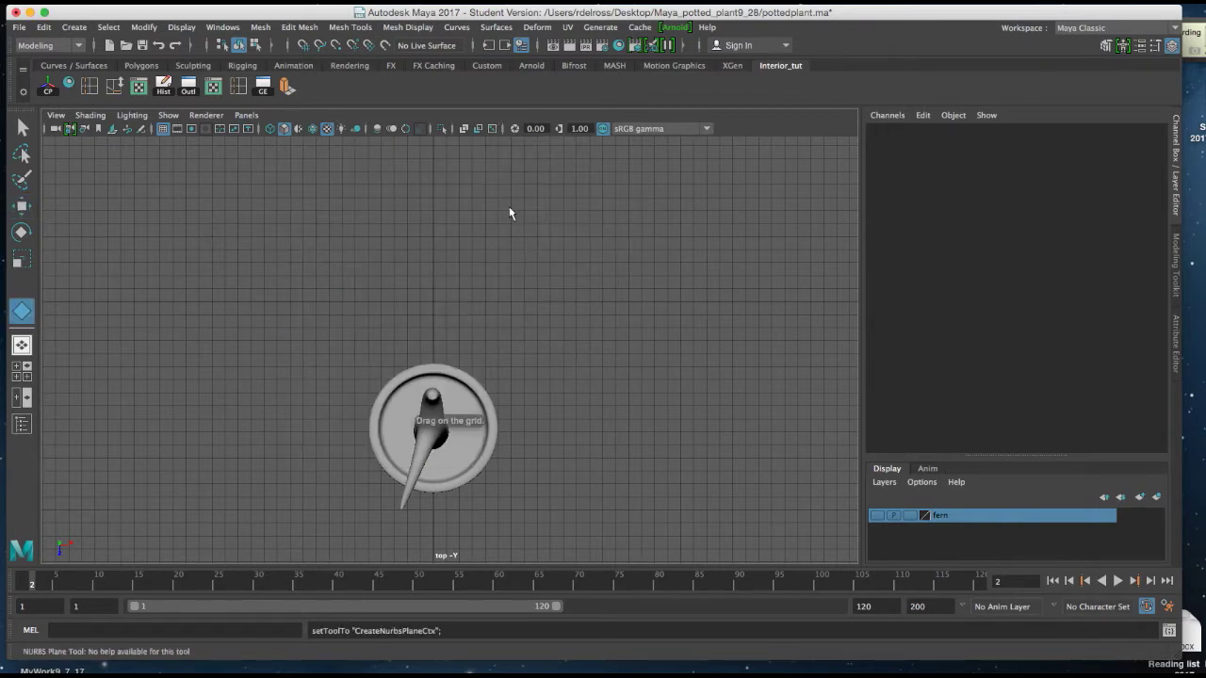
pyautogui.moveTo(543, 193); pyautogui.dragTo(706, 420)
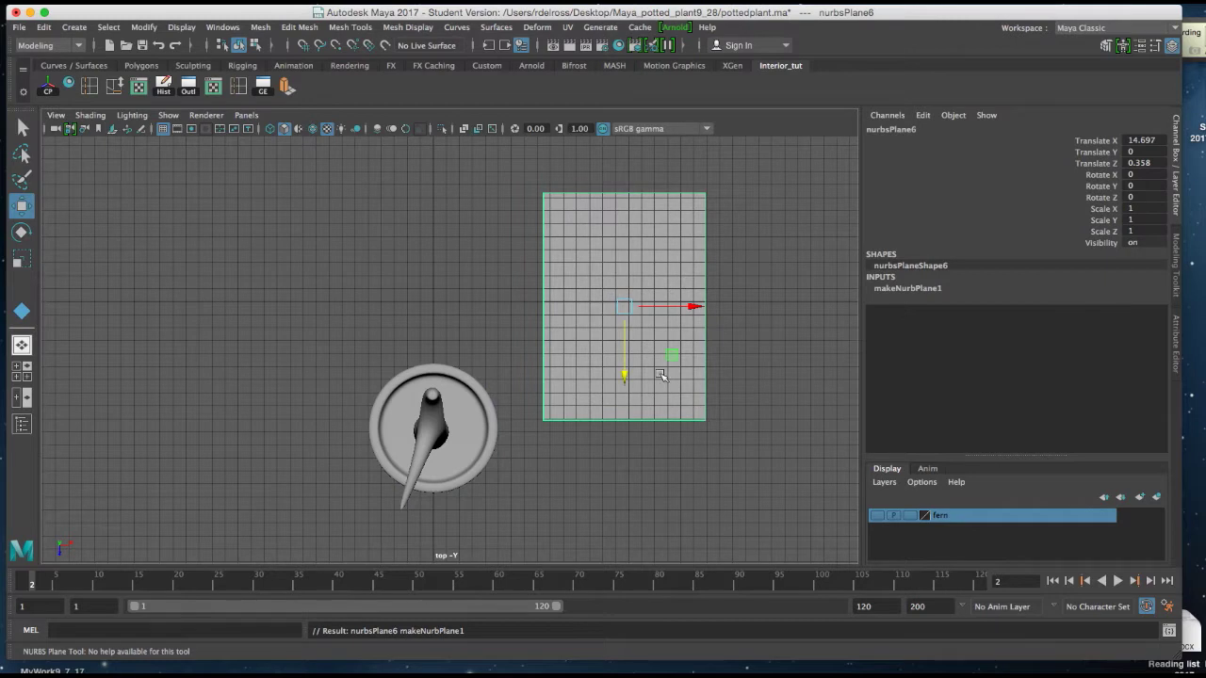
# Assign a new Lambert material to the NURBS plane and name it fernleak
pyautogui.rightClick(601, 242)
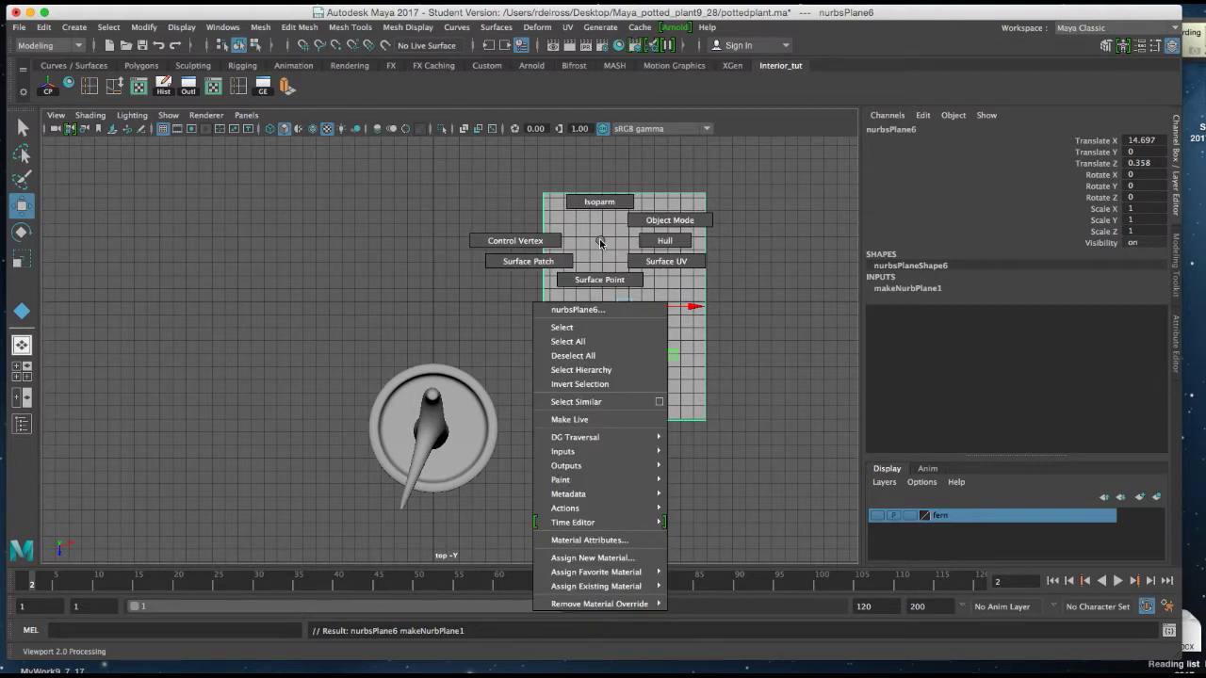
pyautogui.click(596, 560)
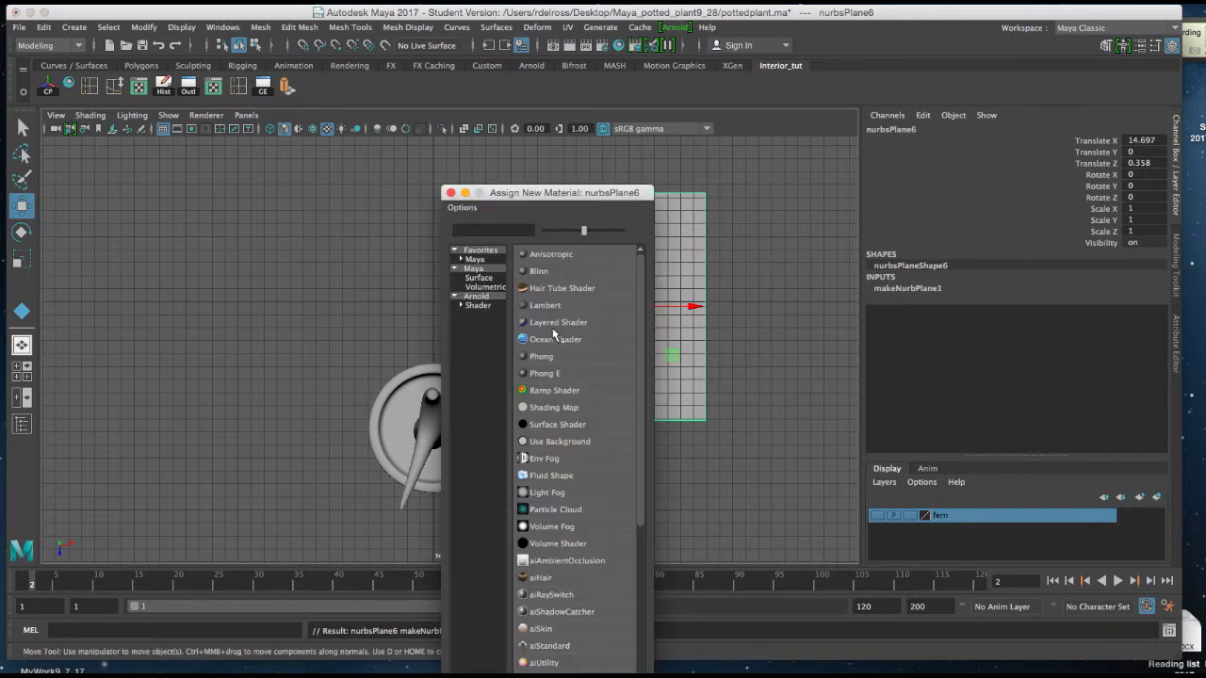
pyautogui.click(545, 306)
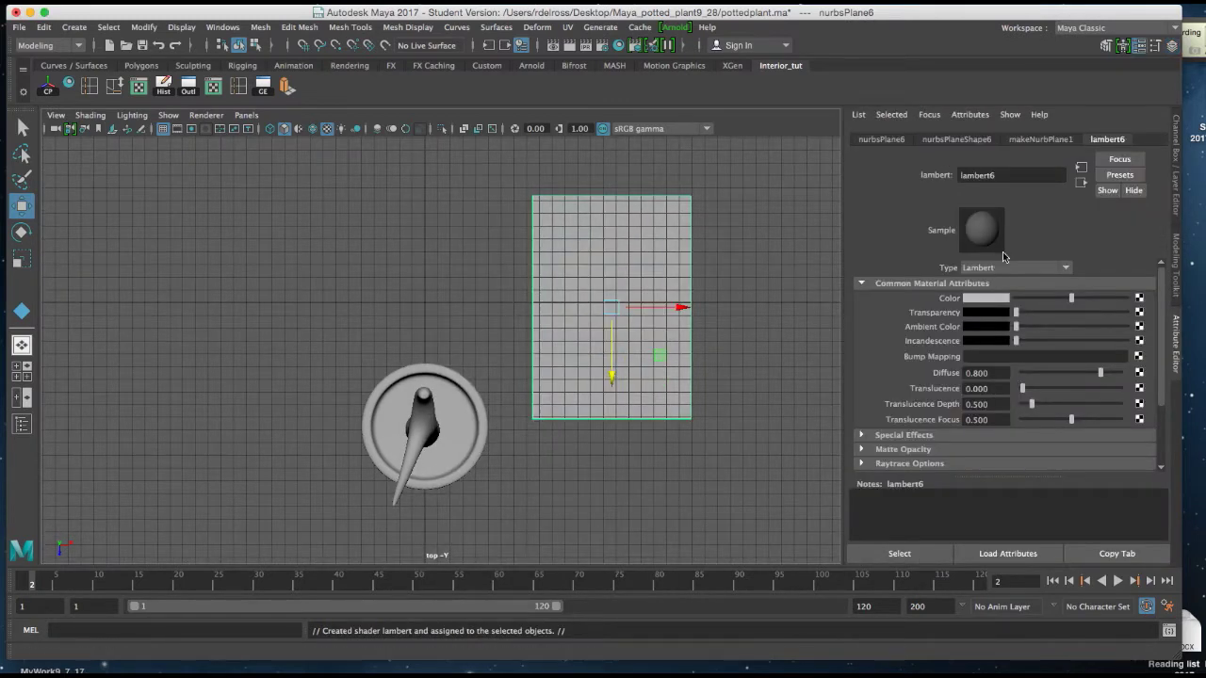
pyautogui.moveTo(1013, 176); pyautogui.dragTo(937, 174)
pyautogui.write('fernleak')
# Try to map a File texture to the fernleak material's colour and view its 2D texture placement settings
pyautogui.click(1140, 299)
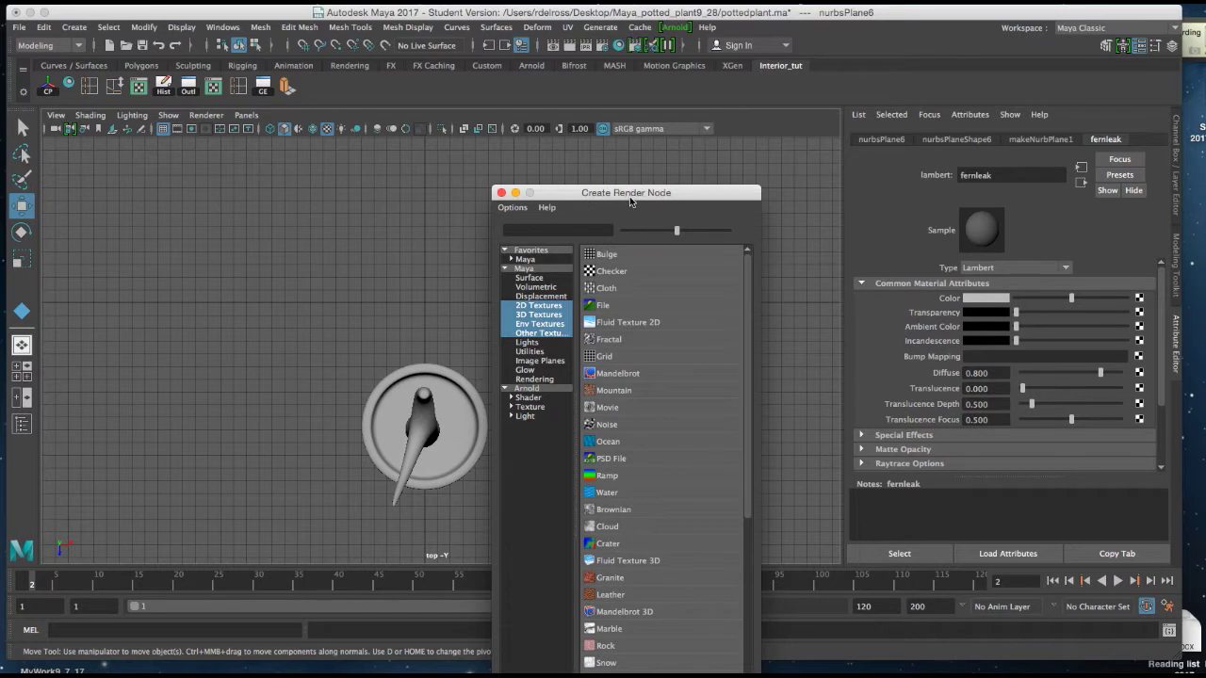
pyautogui.click(611, 306)
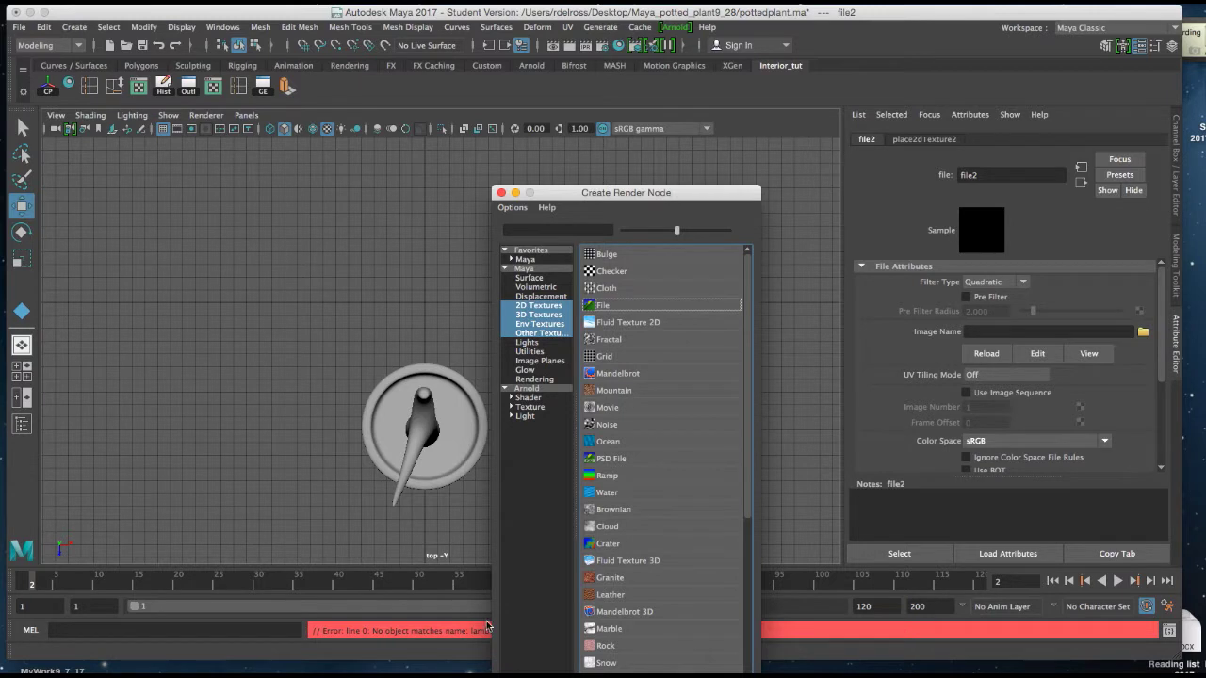
pyautogui.click(501, 193)
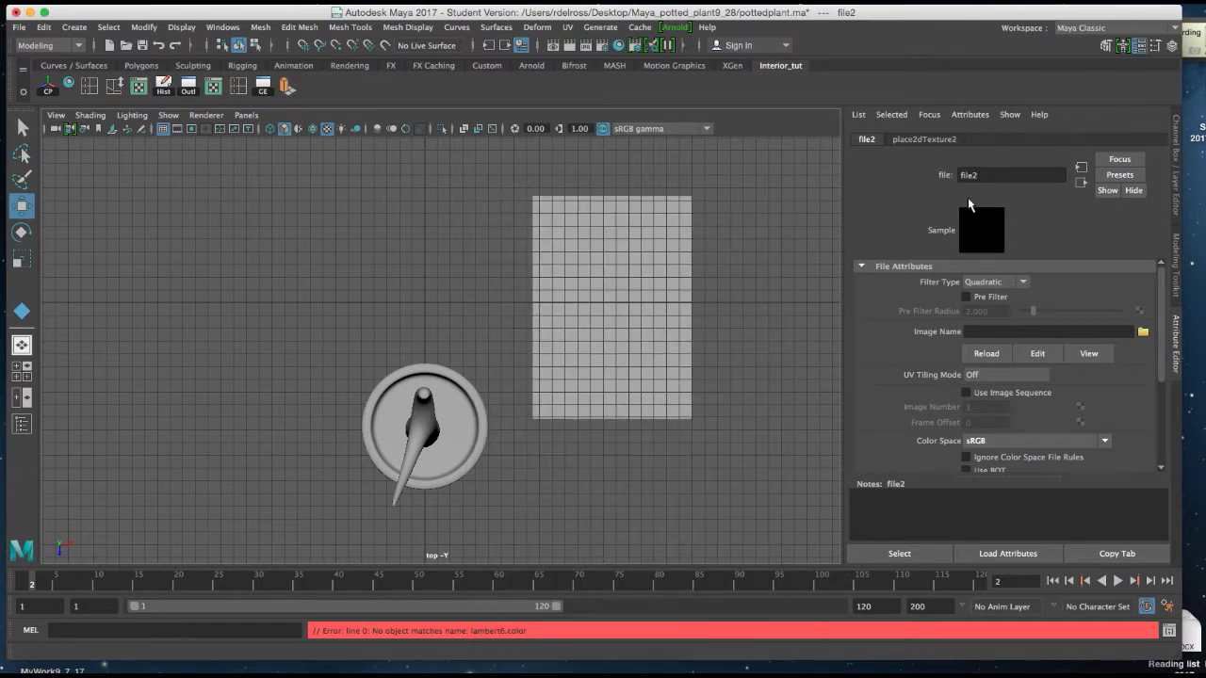
pyautogui.click(928, 140)
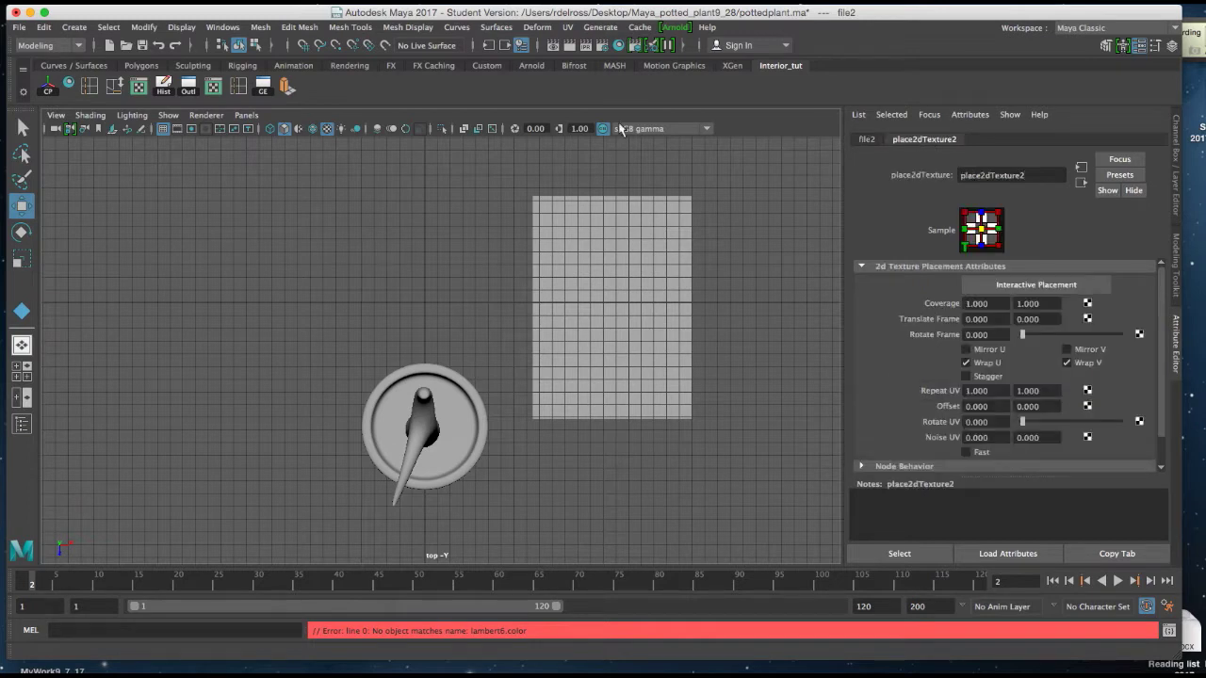
# Map a File texture to the colour of the fernleak material in the Hypershade
pyautogui.click(69, 85)
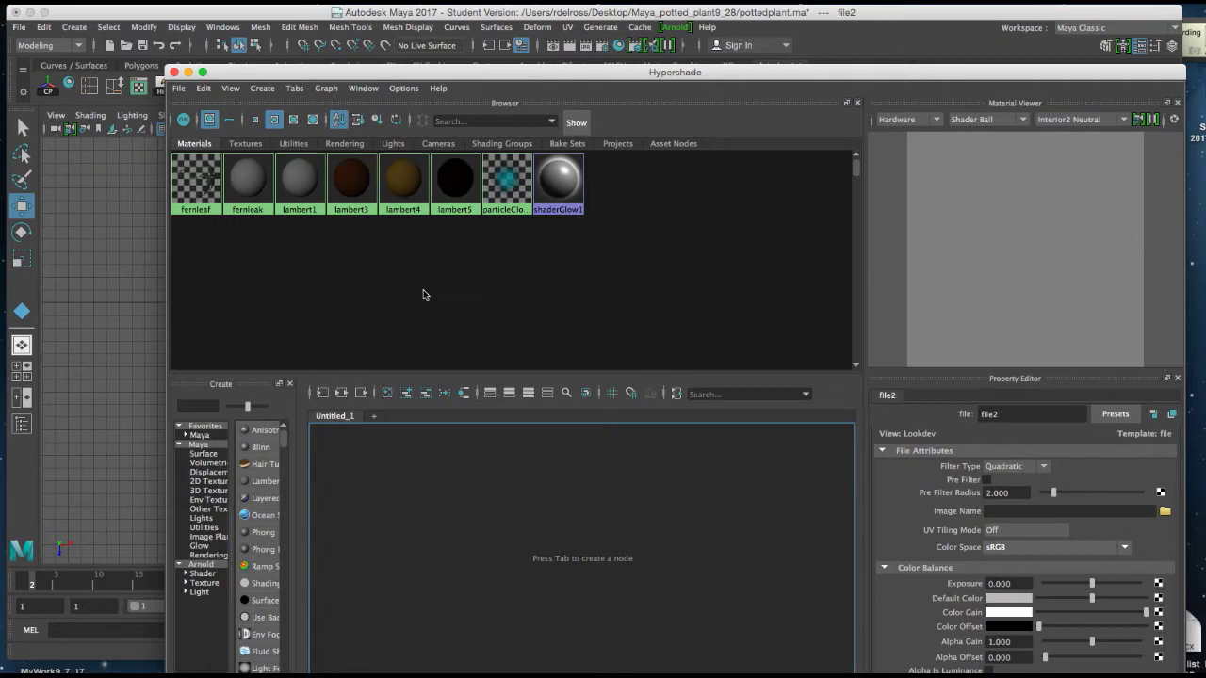
pyautogui.click(262, 185)
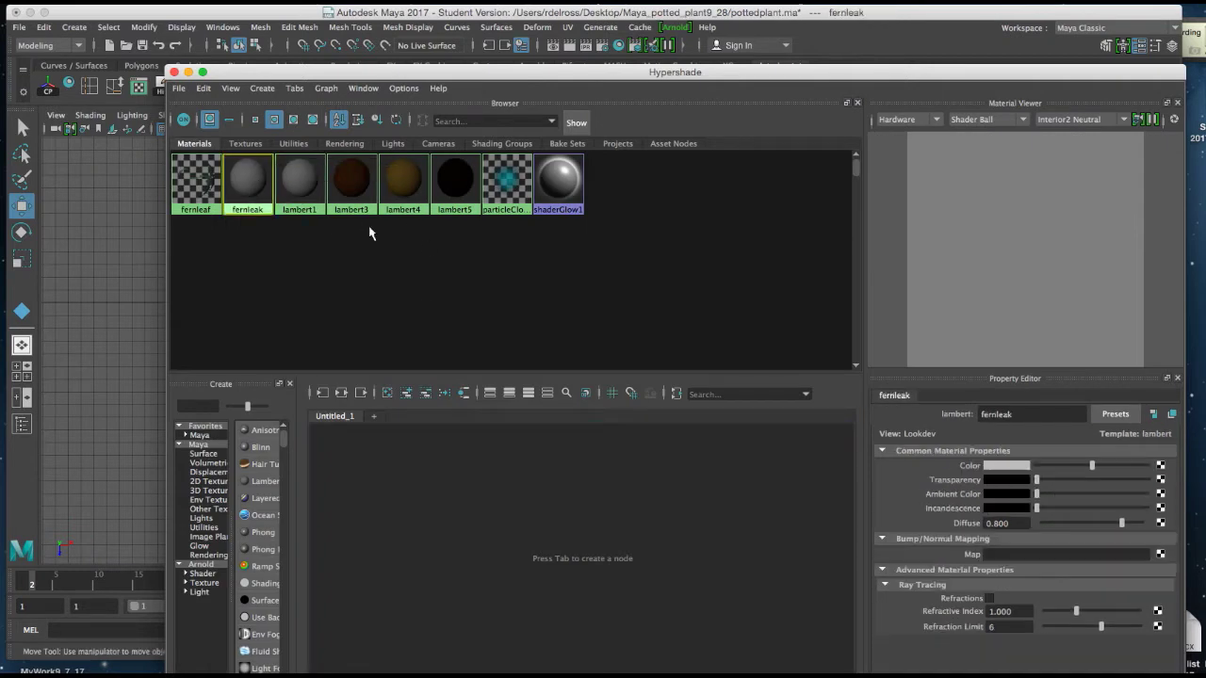
pyautogui.click(1161, 466)
pyautogui.click(653, 303)
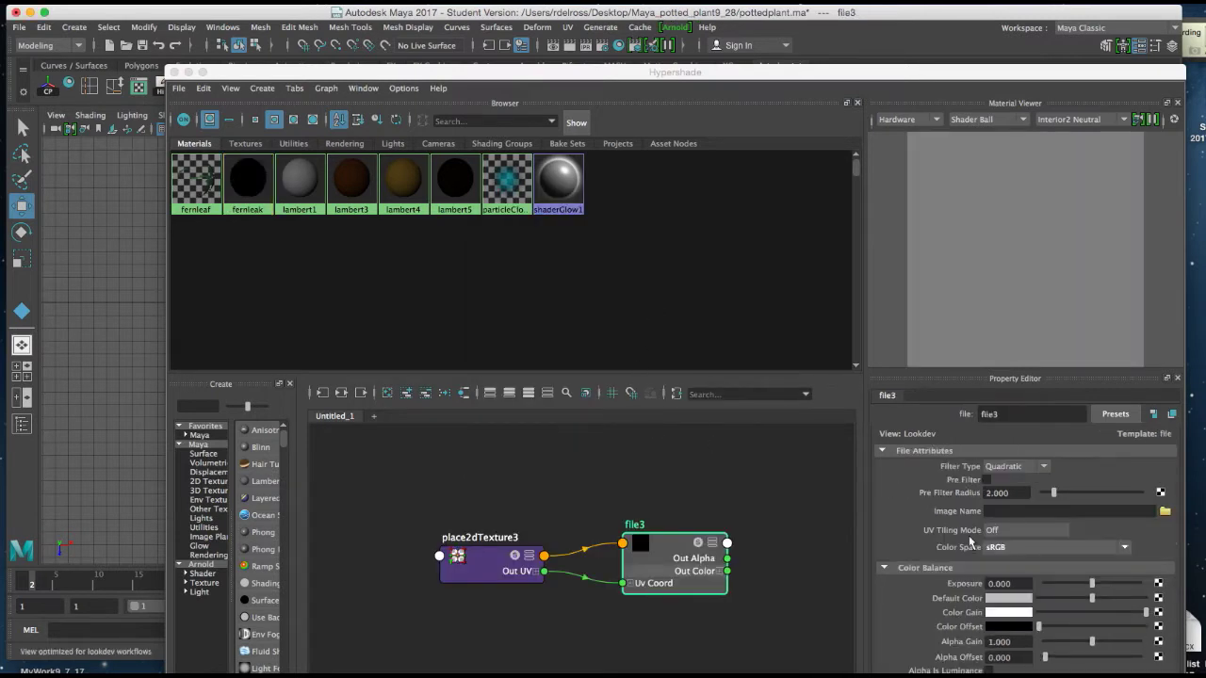
# Load fernleaf.png as the File texture's image and close the Hypershade
pyautogui.click(1165, 510)
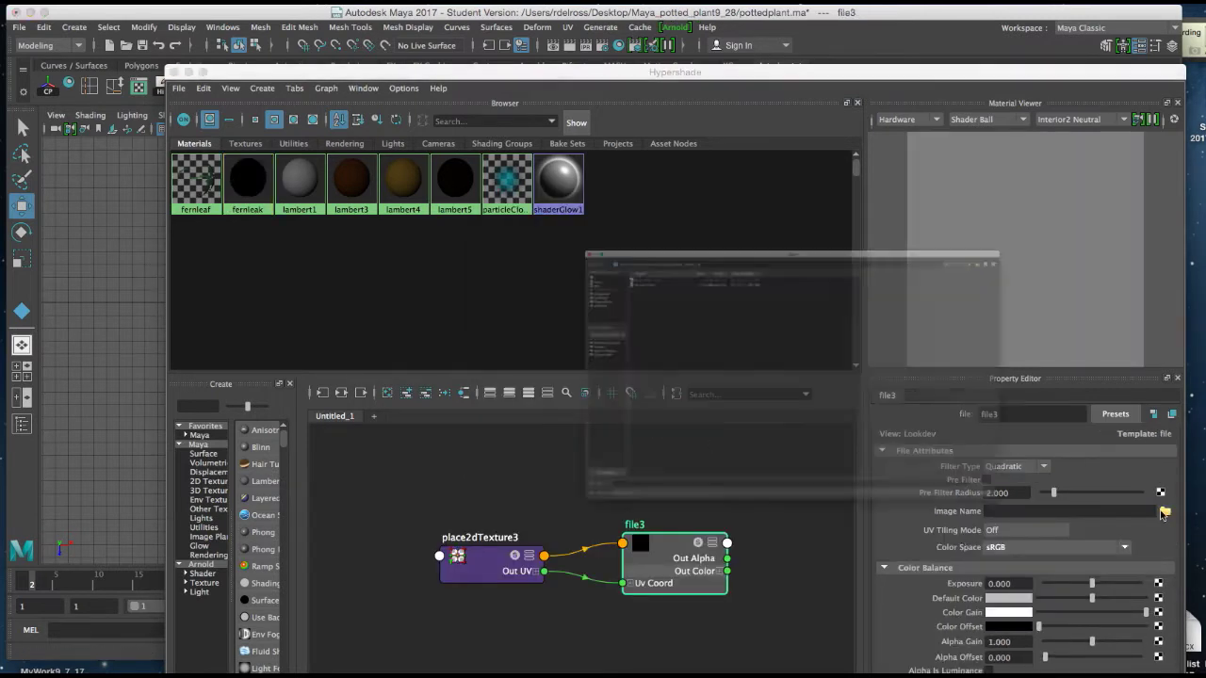
pyautogui.click(431, 167)
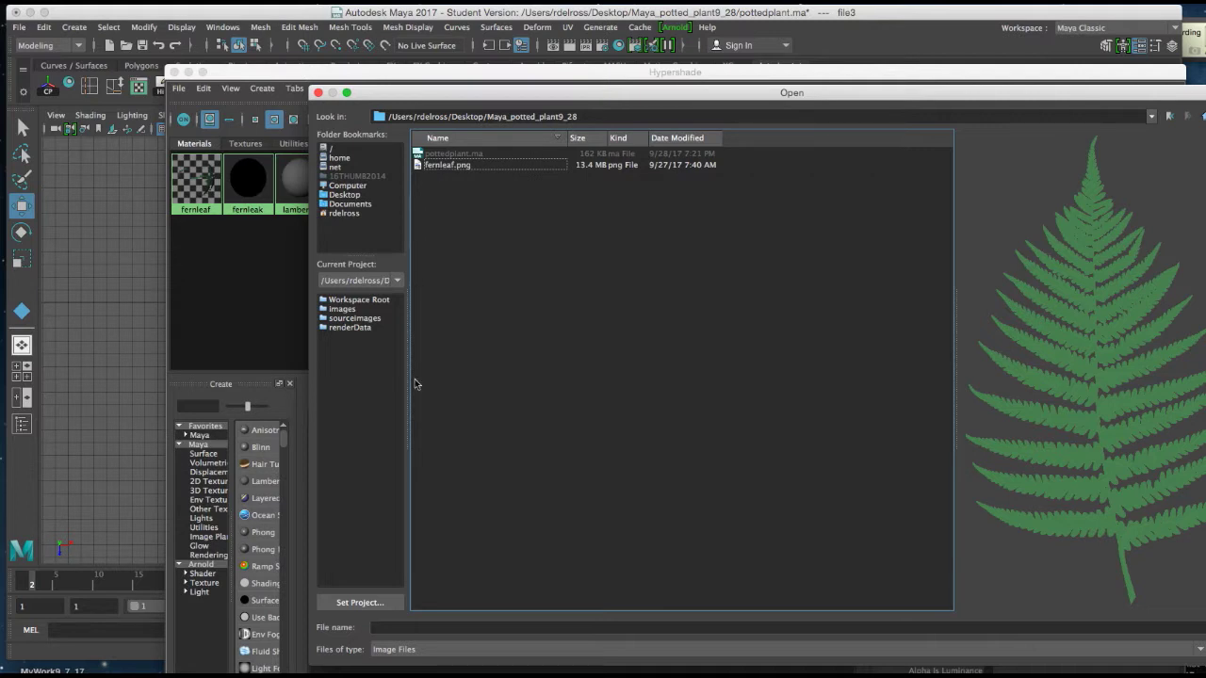
pyautogui.click(420, 168)
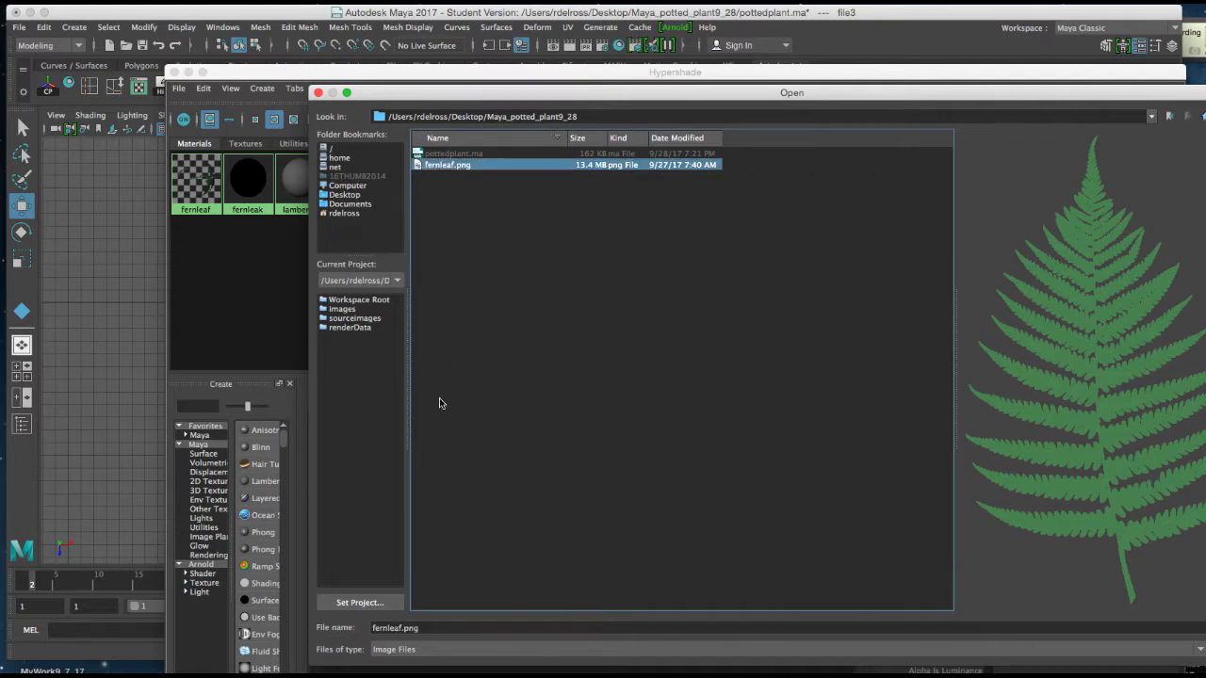
pyautogui.press('Return')
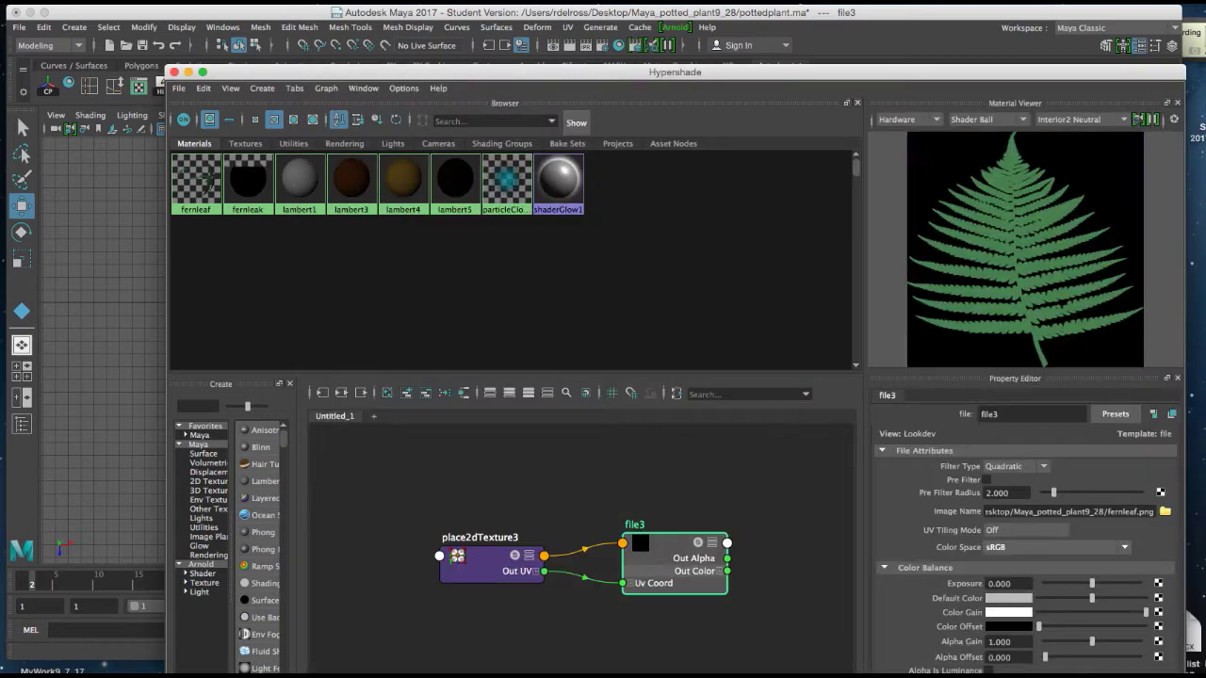
pyautogui.click(174, 71)
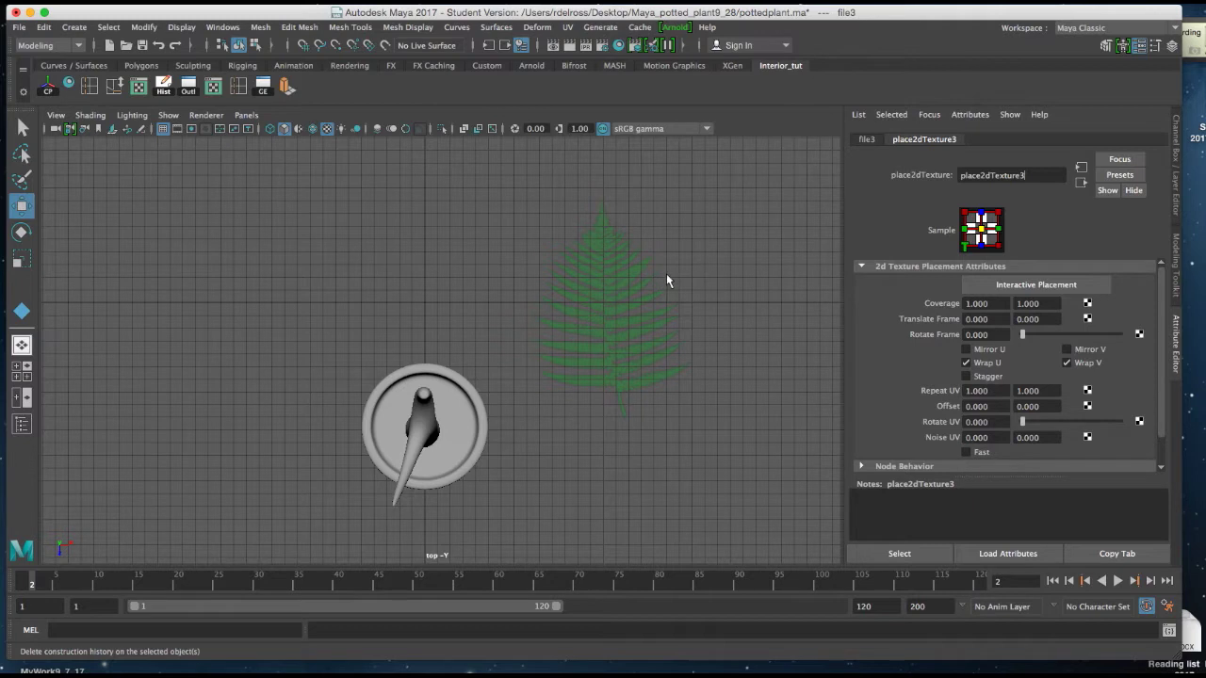
# Raise the fern leaf plane in the perspective view to the height of the tall branch's tip
pyautogui.click(608, 300)
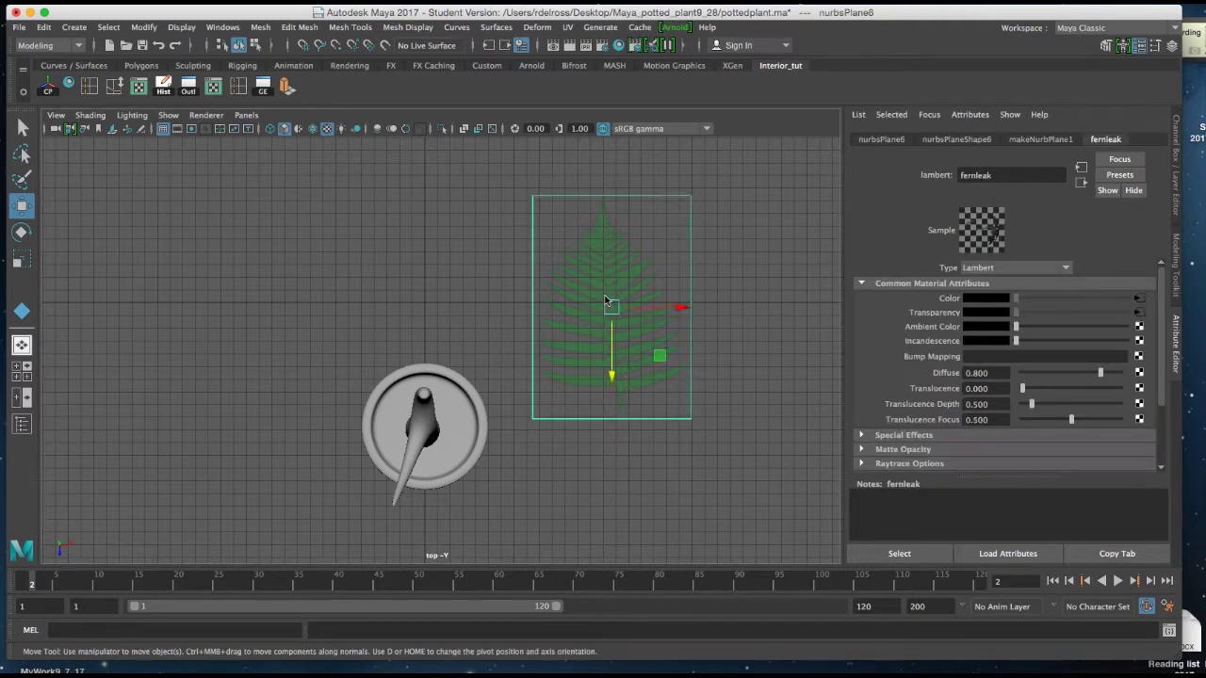
pyautogui.press('space')
pyautogui.press('space')
pyautogui.keyDown('alt'); pyautogui.moveTo(574, 273); pyautogui.dragTo(571, 291); pyautogui.keyUp('alt')
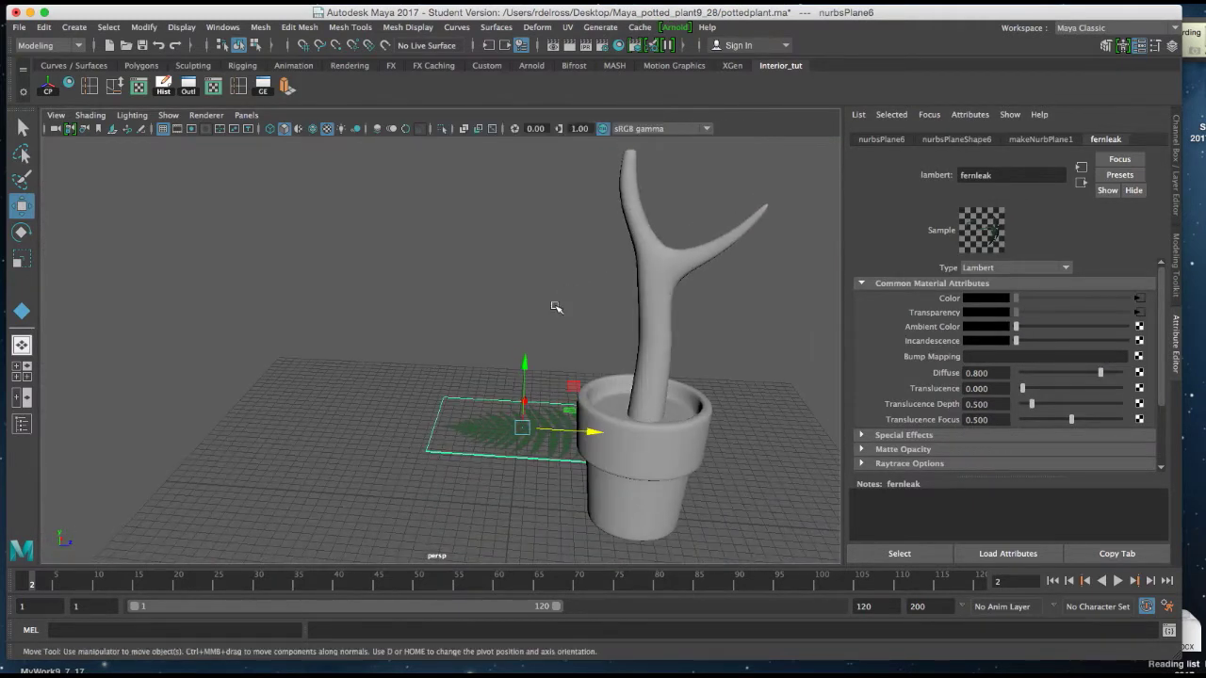
pyautogui.moveTo(524, 364); pyautogui.dragTo(569, 96)
pyautogui.keyDown('alt'); pyautogui.moveTo(650, 206); pyautogui.dragTo(563, 278); pyautogui.keyUp('alt')
pyautogui.moveTo(555, 226)
pyautogui.mouseDown()
pyautogui.moveTo(555, 189)
pyautogui.moveTo(576, 199)
pyautogui.moveTo(565, 198)
pyautogui.moveTo(564, 273)
pyautogui.moveTo(532, 283)
pyautogui.moveTo(564, 241)
pyautogui.mouseUp()
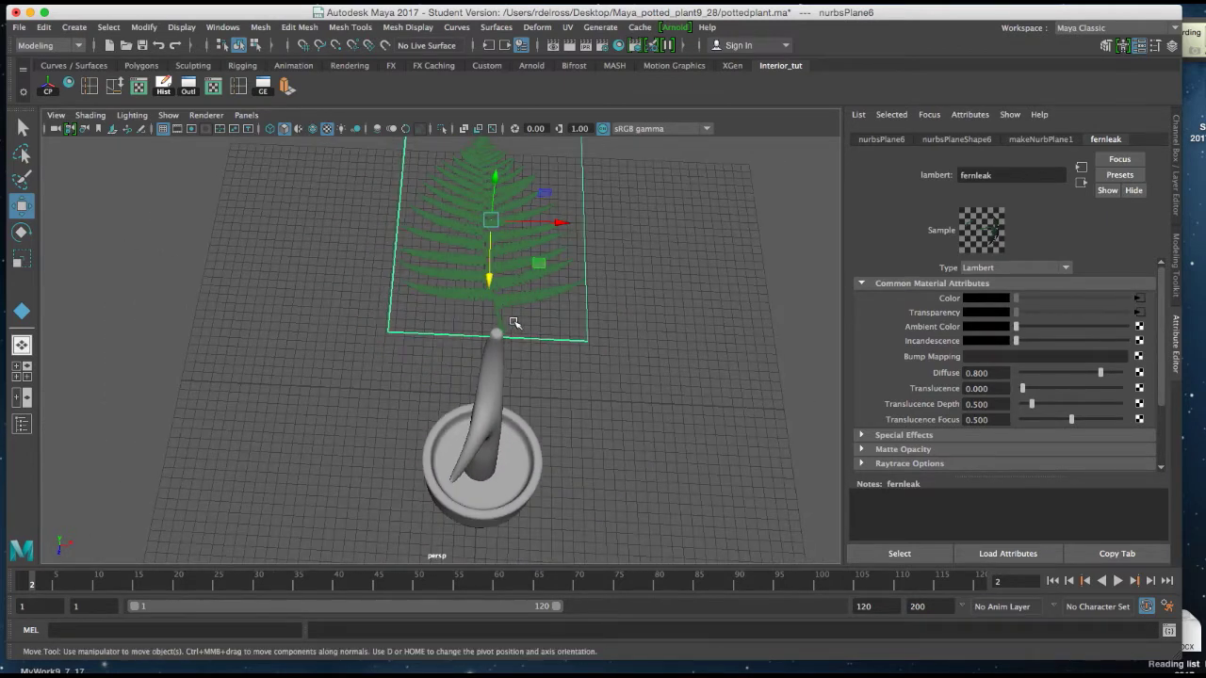
# Move the leaf plane's pivot to the base of the fern leaf, at the tip of the tall branch
pyautogui.press('d')
pyautogui.moveTo(491, 279); pyautogui.dragTo(486, 410)
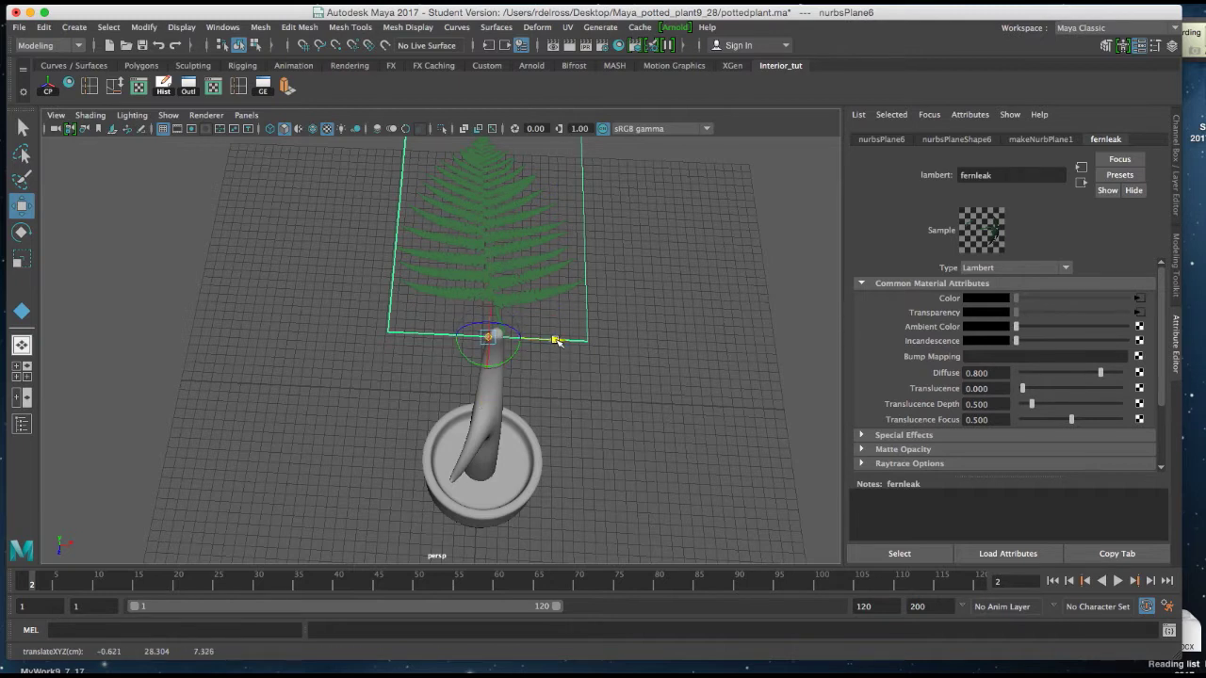
pyautogui.moveTo(573, 340); pyautogui.dragTo(584, 480)
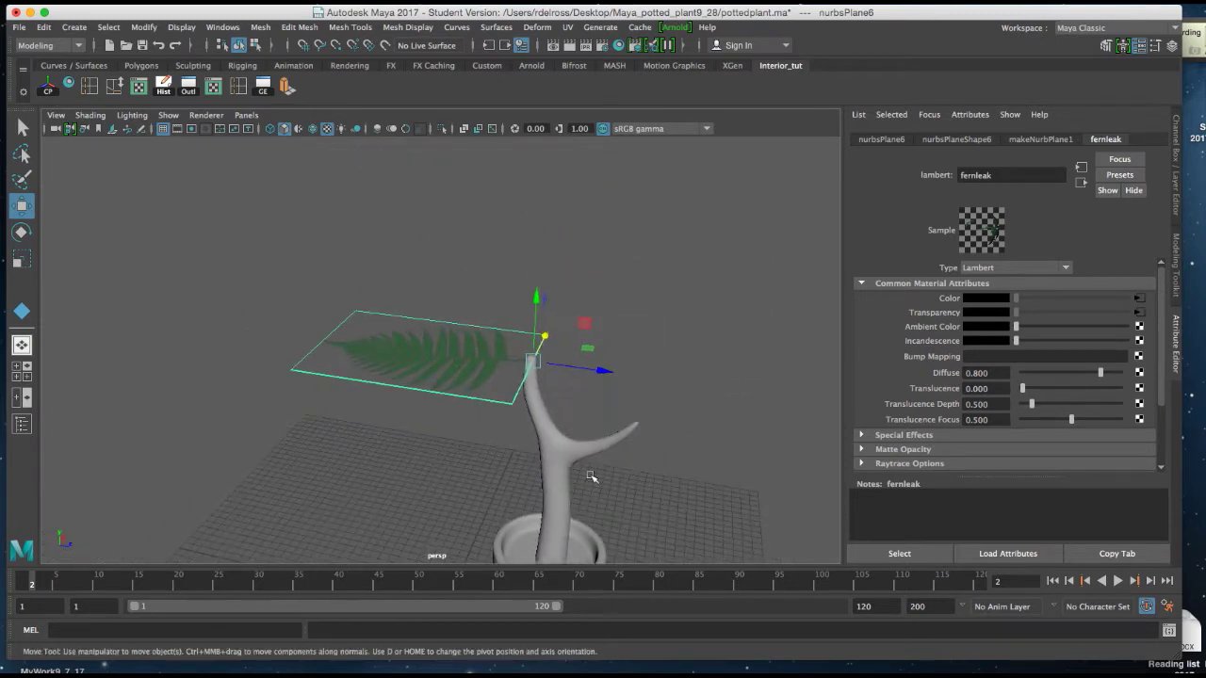
# Rotate the leaf plane about its pivot so the fern leaf stands upright above the branch tip
pyautogui.press('e')
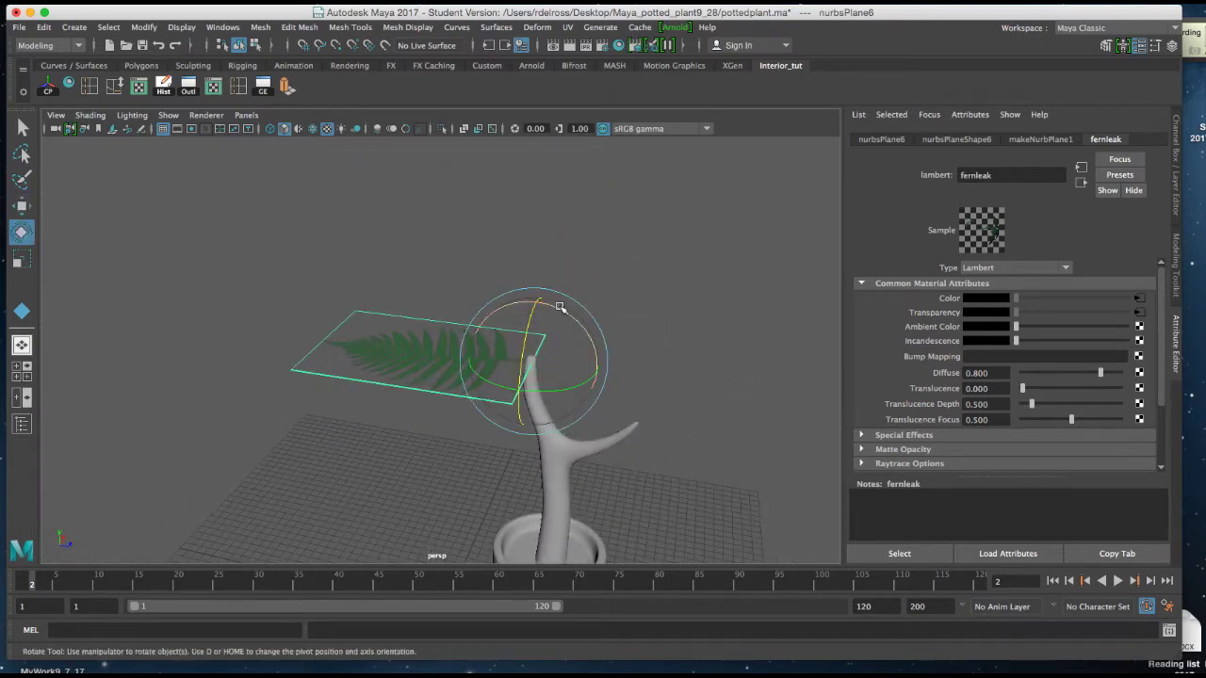
pyautogui.moveTo(560, 309); pyautogui.dragTo(646, 431)
pyautogui.moveTo(570, 315); pyautogui.dragTo(608, 398)
# Bend the fern leaf by moving the plane's inner control vertices, return to object mode, and save the scene
pyautogui.moveTo(551, 316); pyautogui.dragTo(498, 315, button='right')
pyautogui.moveTo(503, 309)
pyautogui.keyDown('alt'); pyautogui.mouseDown()
pyautogui.moveTo(533, 273)
pyautogui.moveTo(487, 298)
pyautogui.moveTo(522, 321)
pyautogui.moveTo(557, 318)
pyautogui.moveTo(530, 296)
pyautogui.moveTo(500, 305)
pyautogui.mouseUp(); pyautogui.keyUp('alt')
pyautogui.moveTo(504, 209); pyautogui.dragTo(566, 301)
pyautogui.press('w')
pyautogui.moveTo(509, 273); pyautogui.dragTo(582, 381)
pyautogui.keyDown('alt'); pyautogui.moveTo(583, 380); pyautogui.dragTo(629, 377); pyautogui.keyUp('alt')
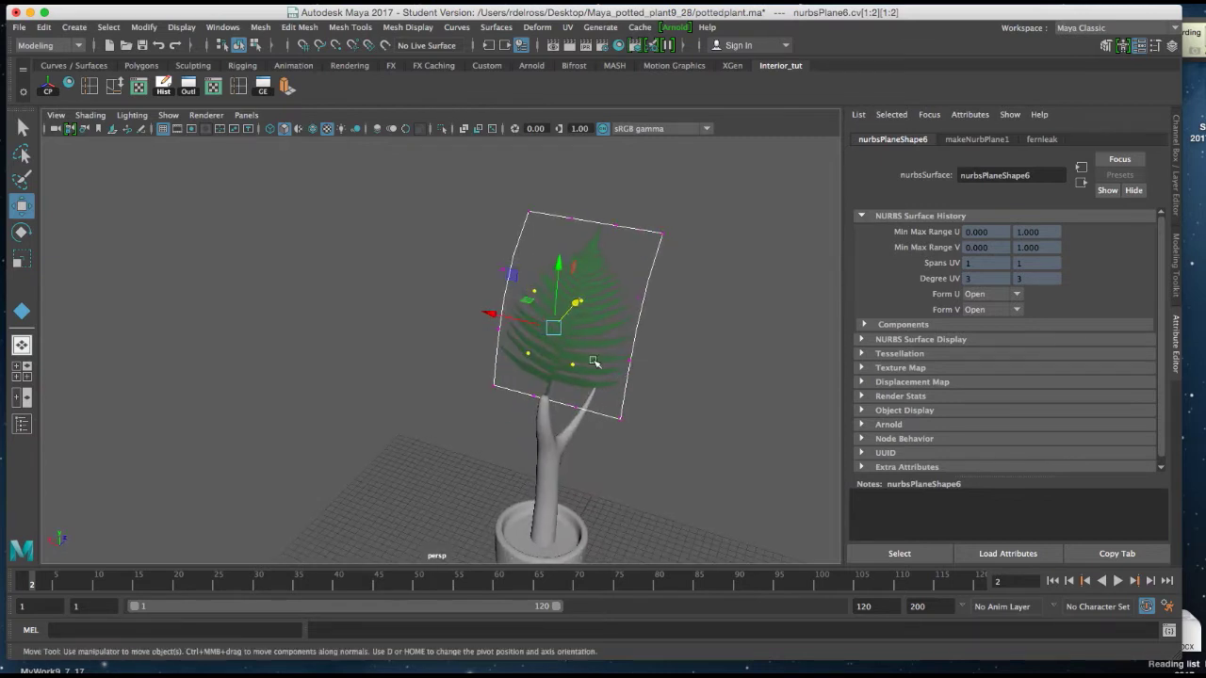
pyautogui.moveTo(592, 341); pyautogui.dragTo(660, 317, button='right')
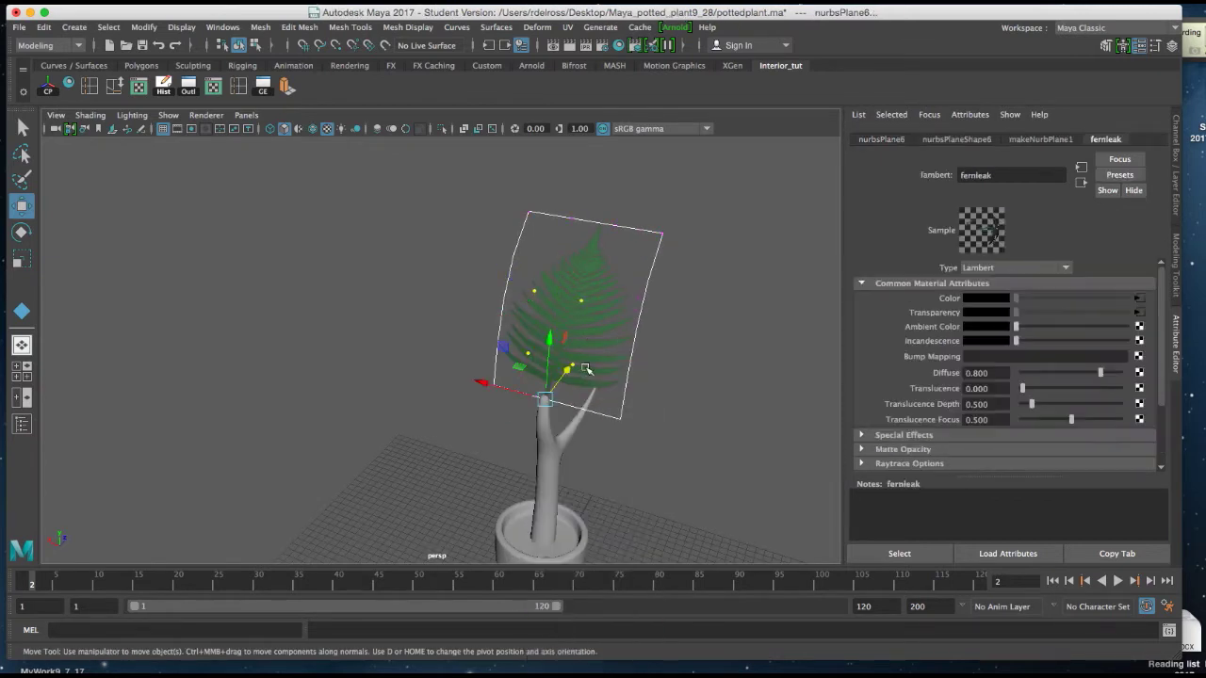
pyautogui.press('super+s')
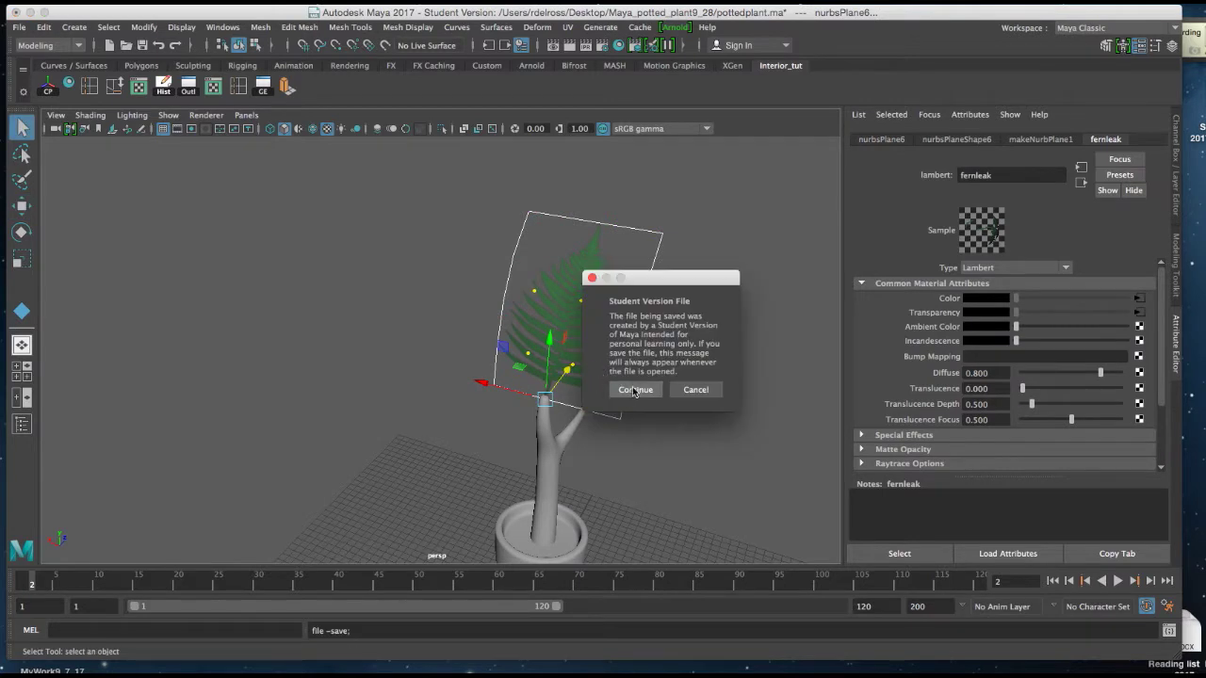
pyautogui.click(631, 391)
# Assign a new Lambert material to the branching plant stem
pyautogui.keyDown('alt'); pyautogui.moveTo(633, 394); pyautogui.dragTo(571, 336); pyautogui.keyUp('alt')
pyautogui.click(573, 316)
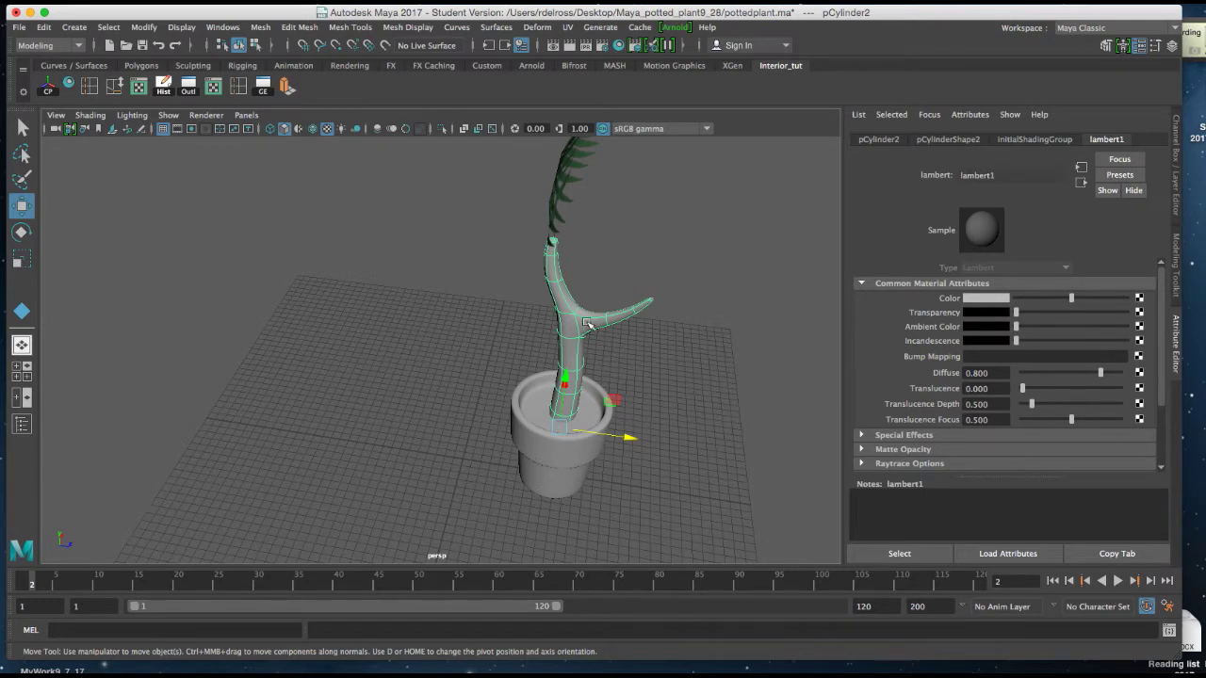
pyautogui.moveTo(577, 325); pyautogui.dragTo(578, 667, button='right')
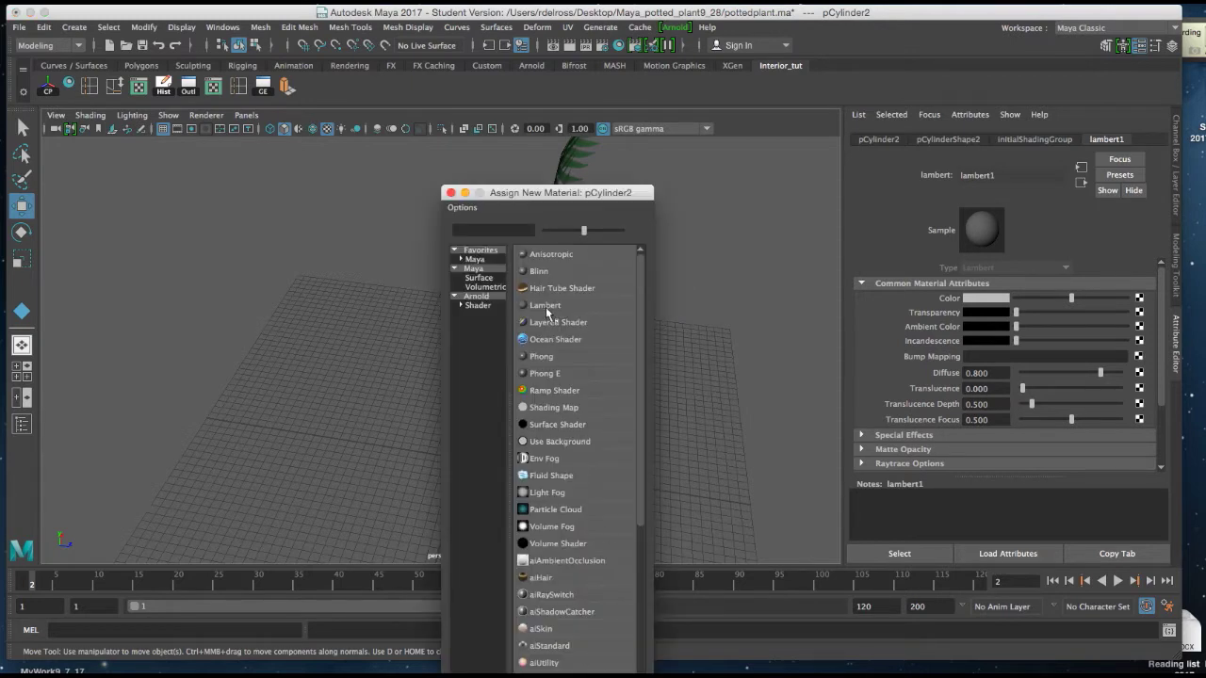
pyautogui.click(545, 306)
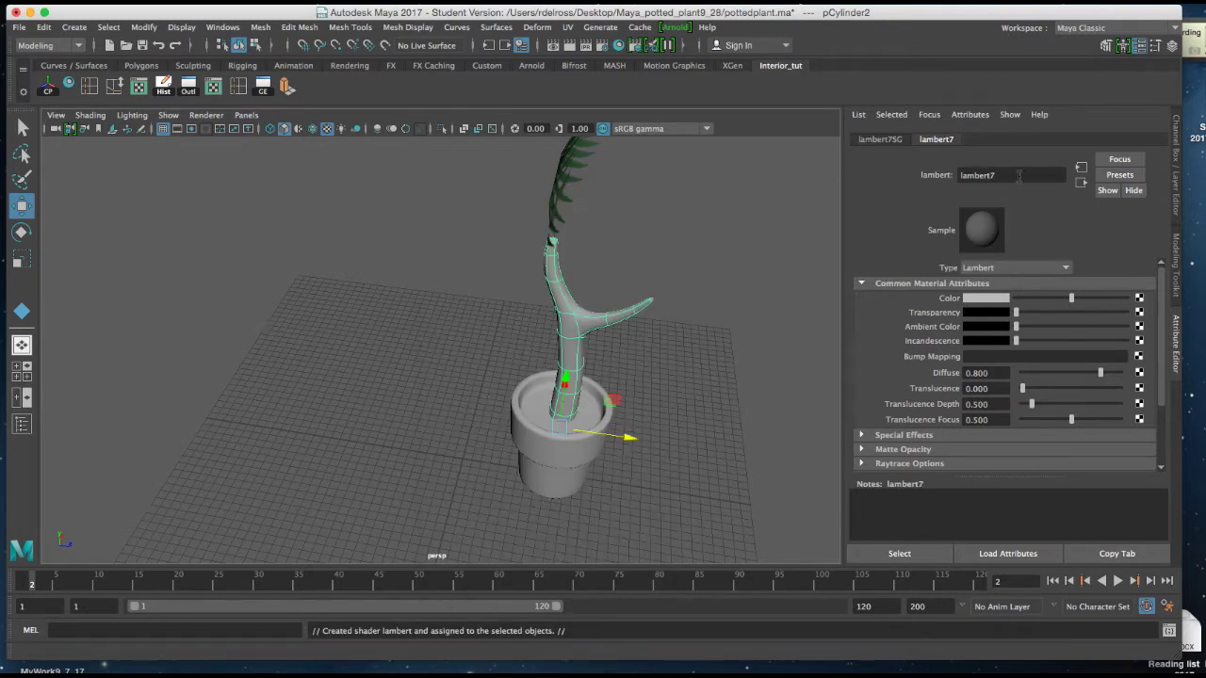
# Name the stem's material stump and set its colour to the dark brown from the colour history
pyautogui.moveTo(1007, 174); pyautogui.dragTo(919, 176)
pyautogui.write('stump')
pyautogui.press('Return')
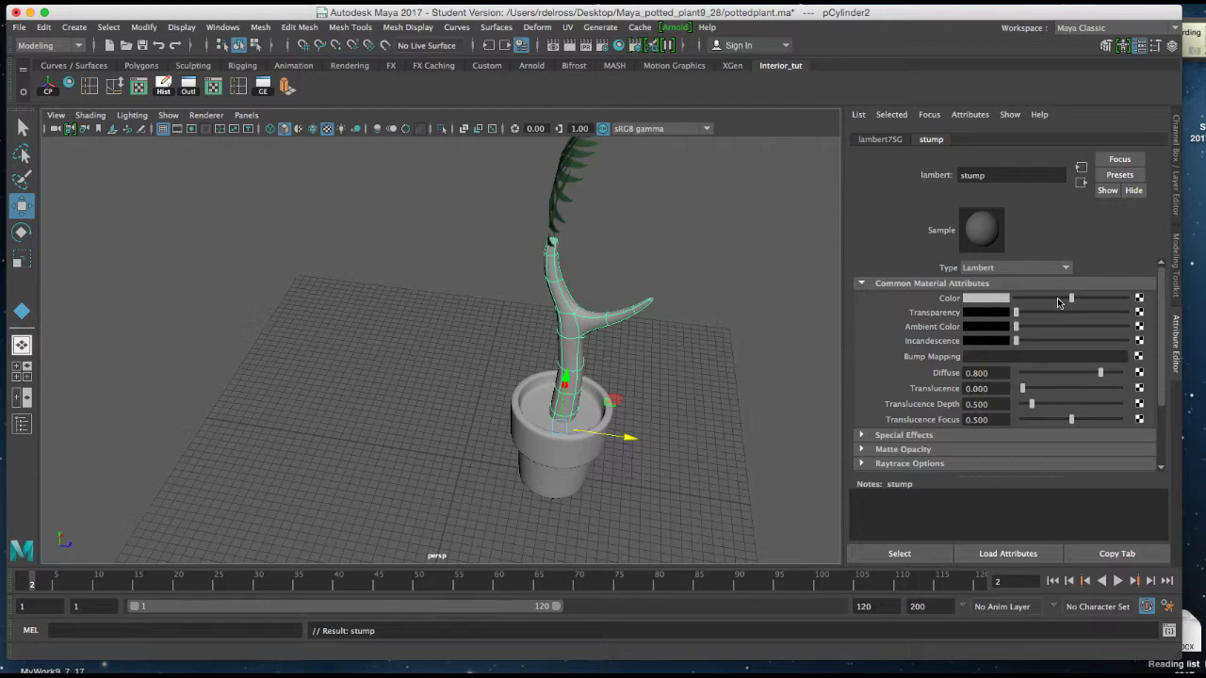
pyautogui.click(1004, 300)
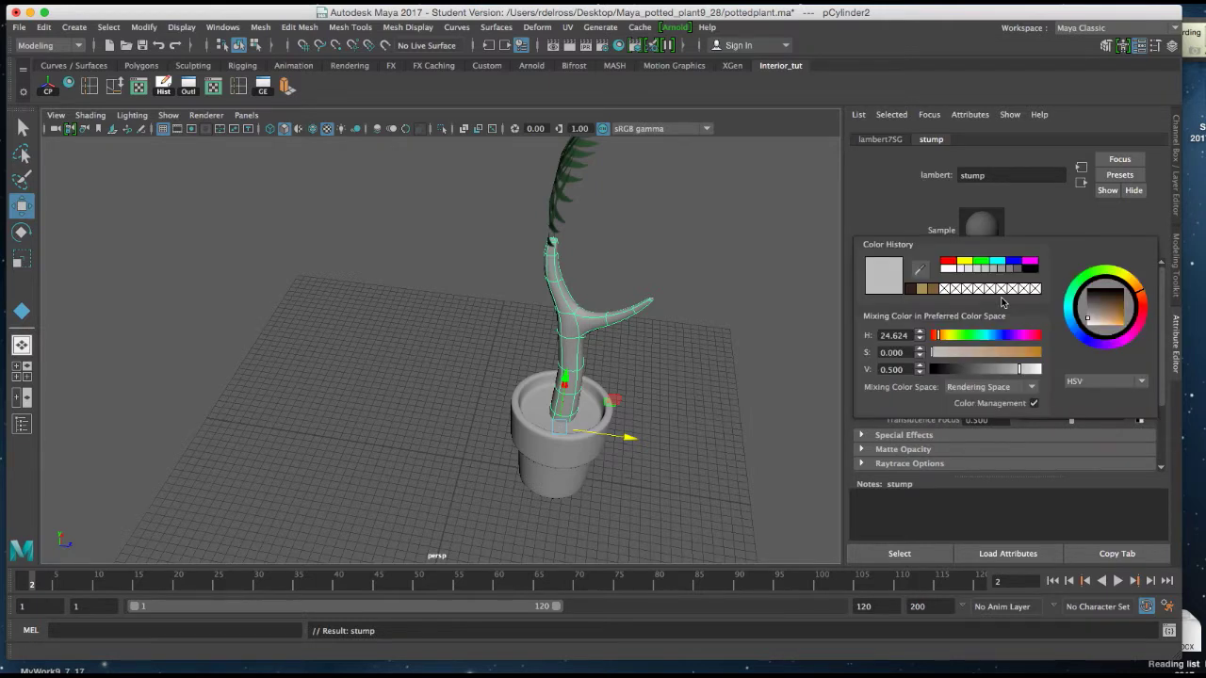
pyautogui.click(912, 289)
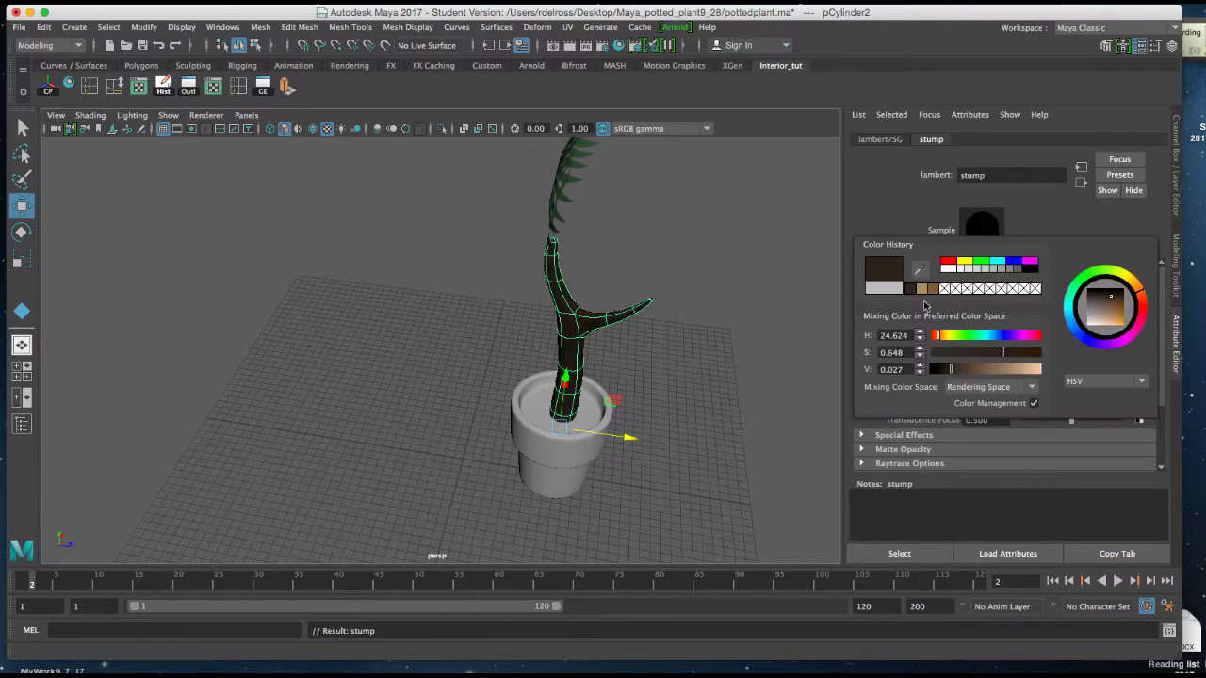
# Lighten the stump material's colour to a warm, saturated medium brown and save the scene
pyautogui.moveTo(1109, 295); pyautogui.dragTo(1121, 313)
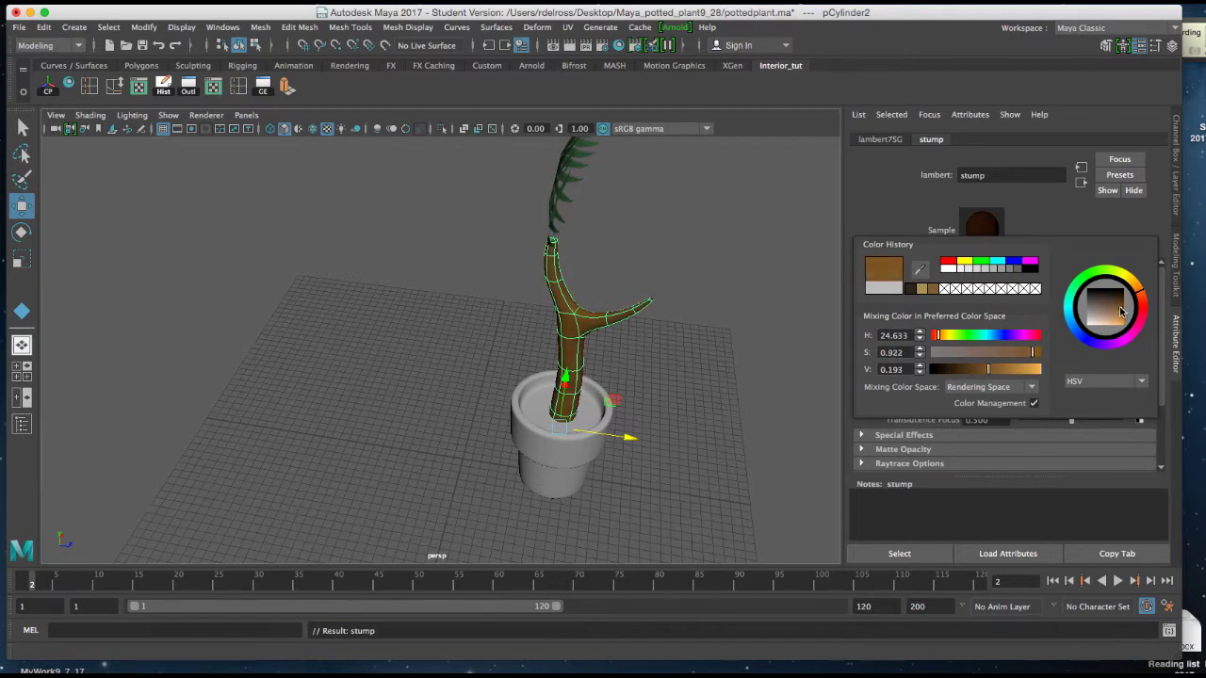
pyautogui.moveTo(989, 373); pyautogui.dragTo(985, 375)
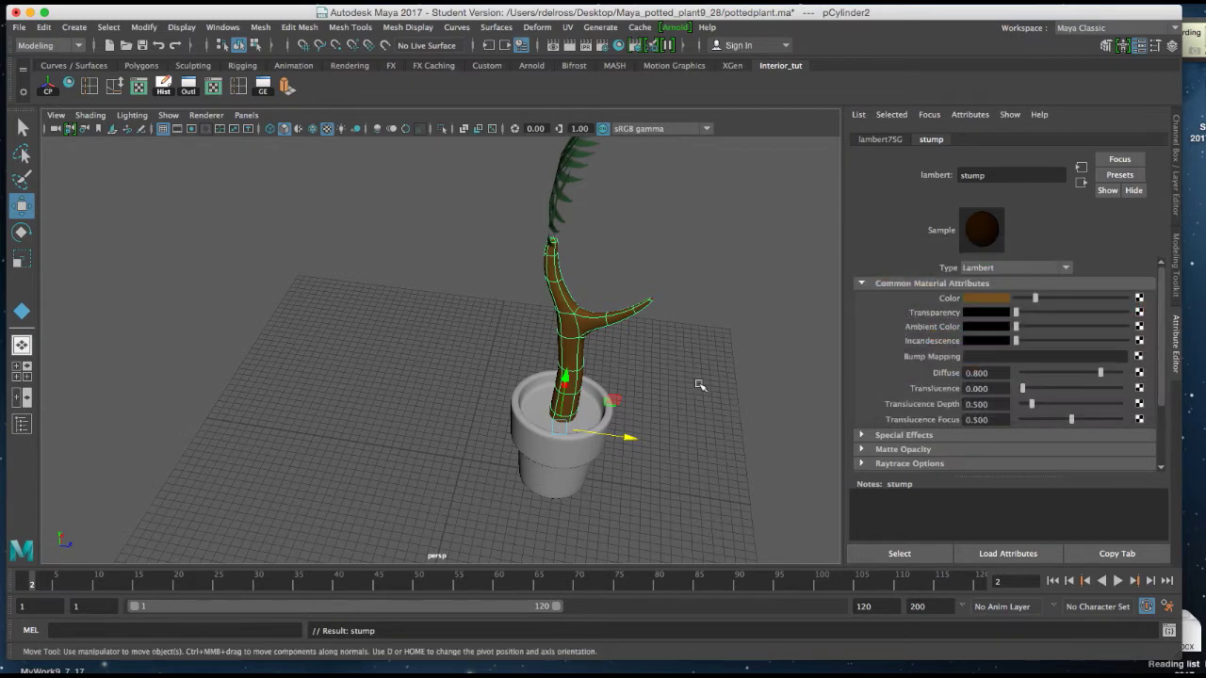
pyautogui.keyDown('alt'); pyautogui.moveTo(596, 365); pyautogui.dragTo(630, 412); pyautogui.keyUp('alt')
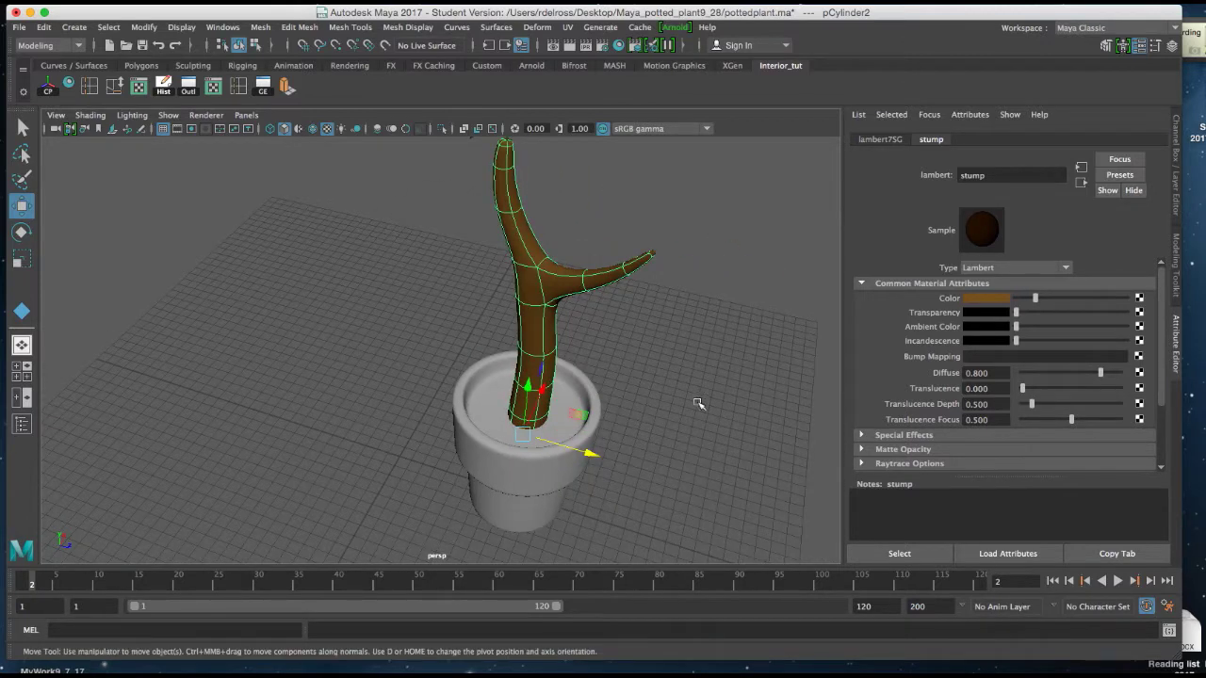
pyautogui.press('super+s')
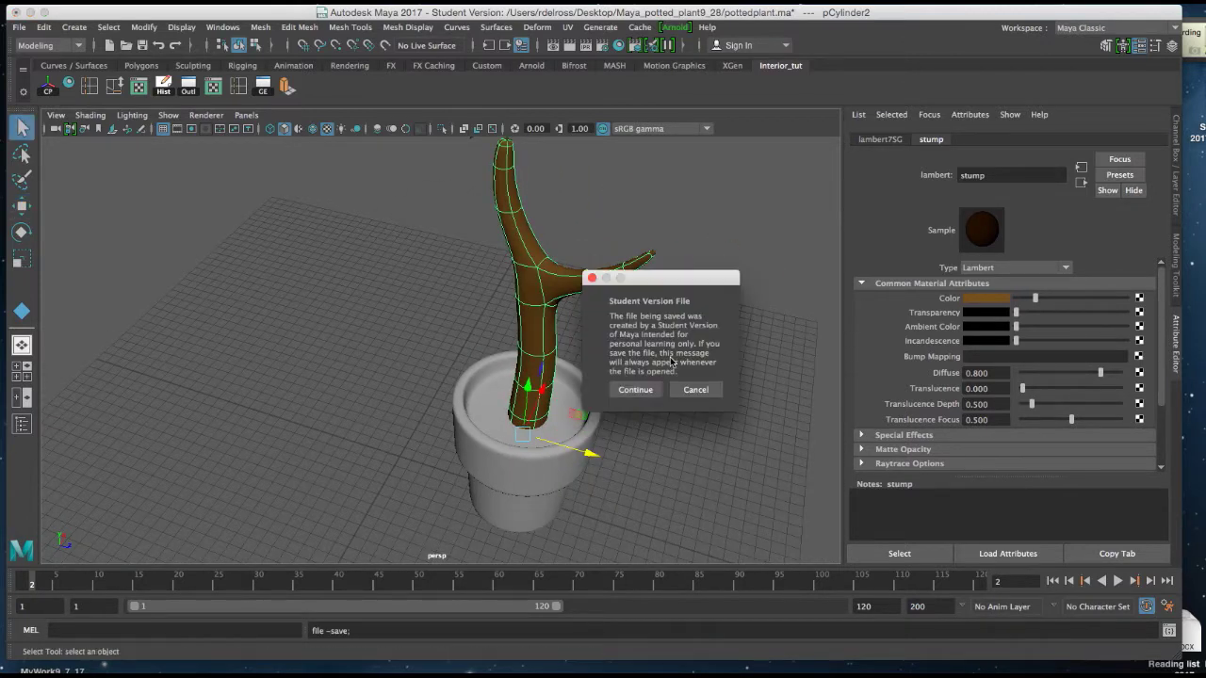
pyautogui.click(633, 391)
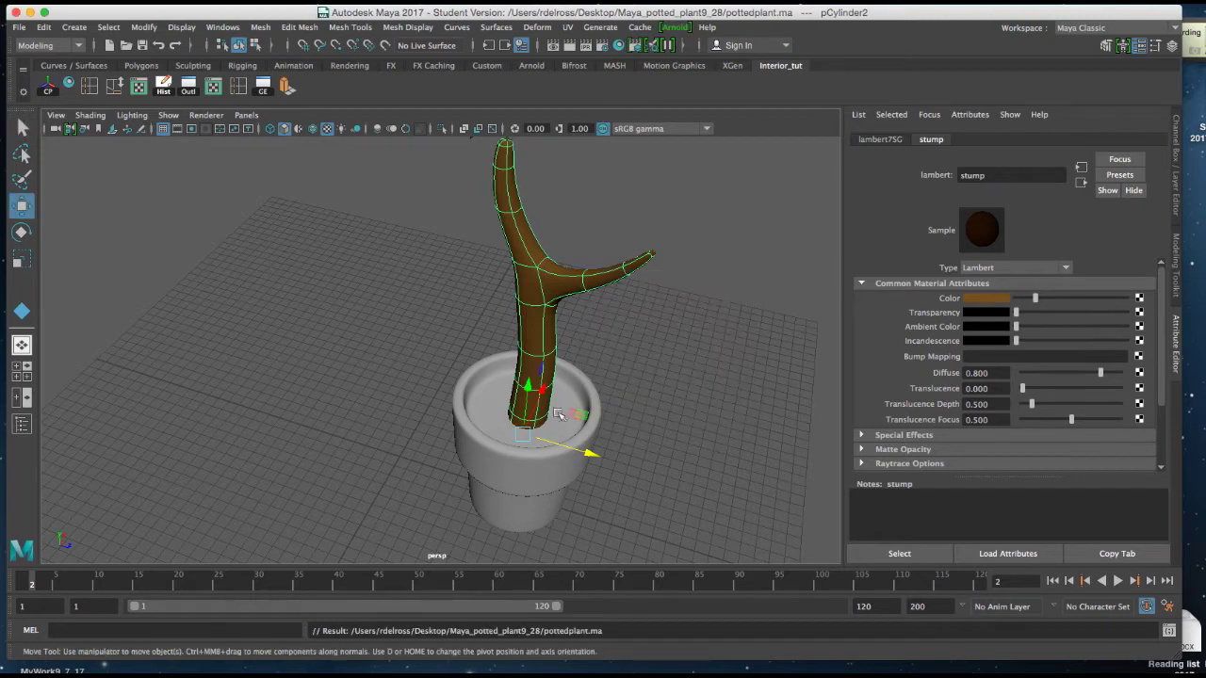
# Assign a new Lambert material to the pot
pyautogui.click(601, 415)
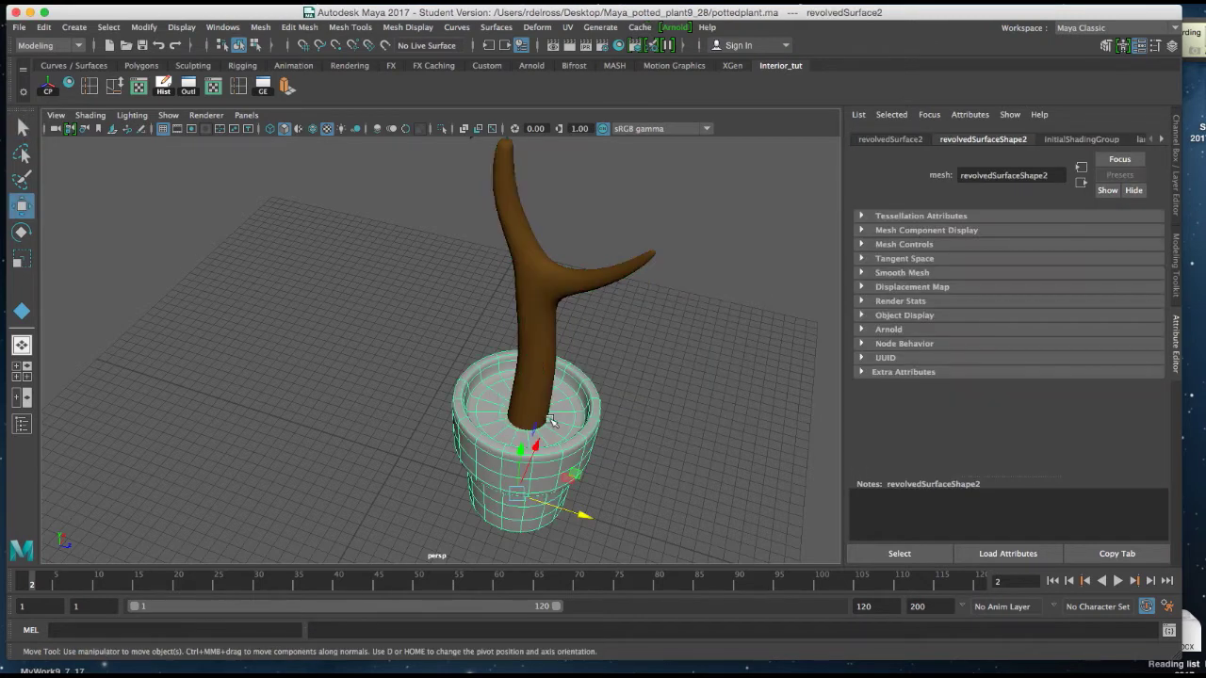
pyautogui.press('space')
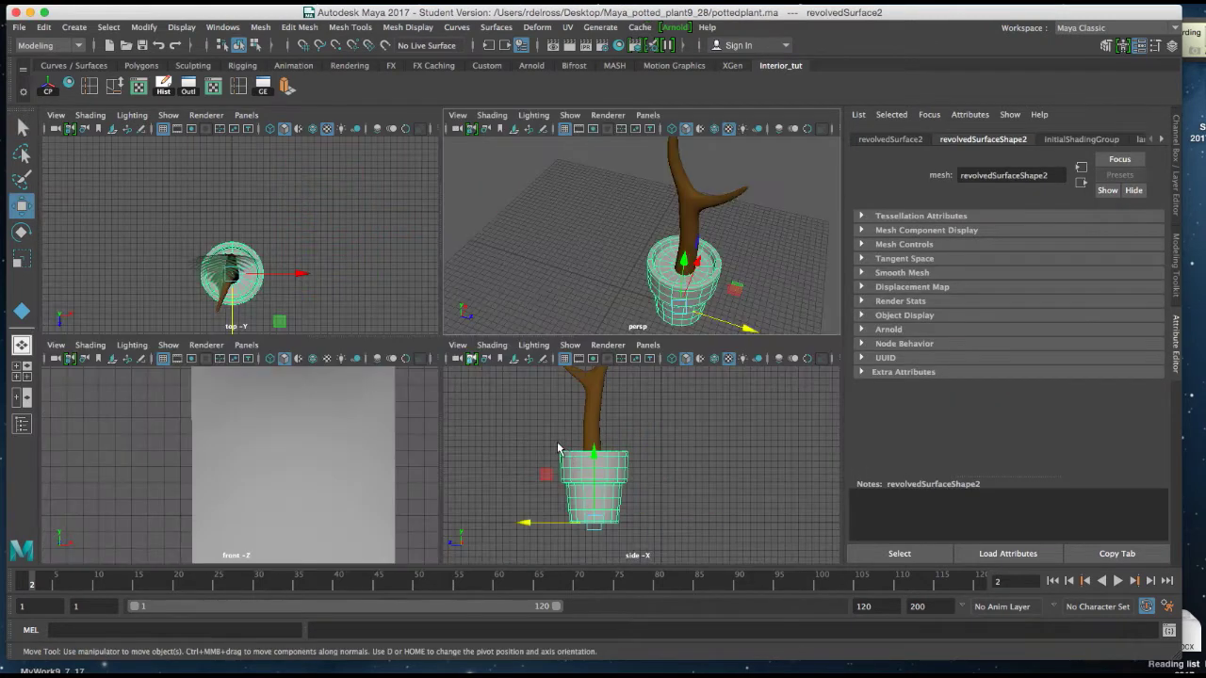
pyautogui.press('space')
pyautogui.scroll(2, 421, 360)
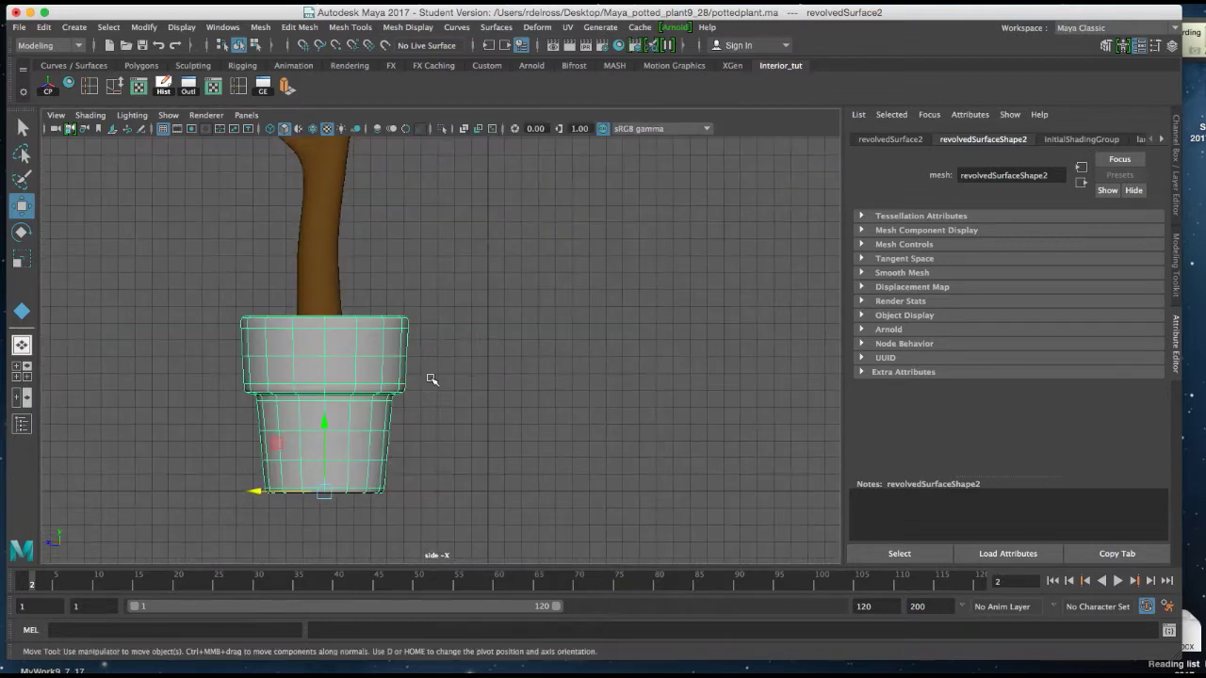
pyautogui.keyDown('alt'); pyautogui.moveTo(421, 360); pyautogui.dragTo(587, 399, button='middle'); pyautogui.keyUp('alt')
pyautogui.scroll(4, 587, 399)
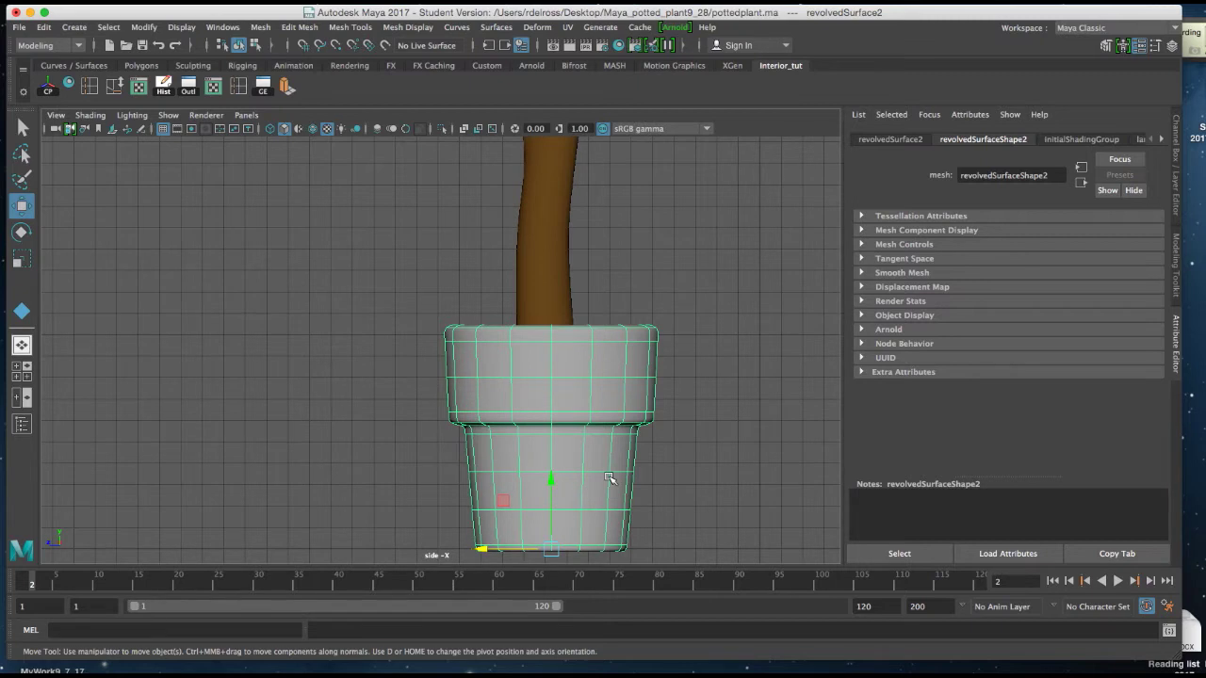
pyautogui.moveTo(597, 349); pyautogui.dragTo(612, 675, button='right')
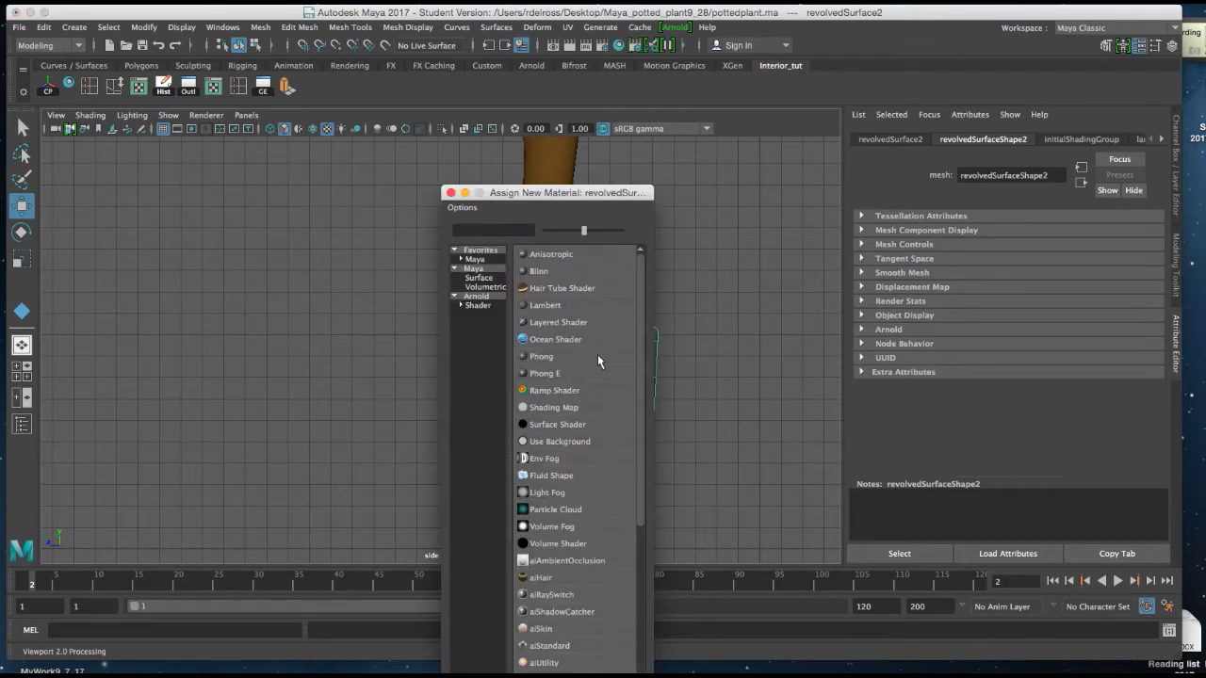
pyautogui.click(544, 305)
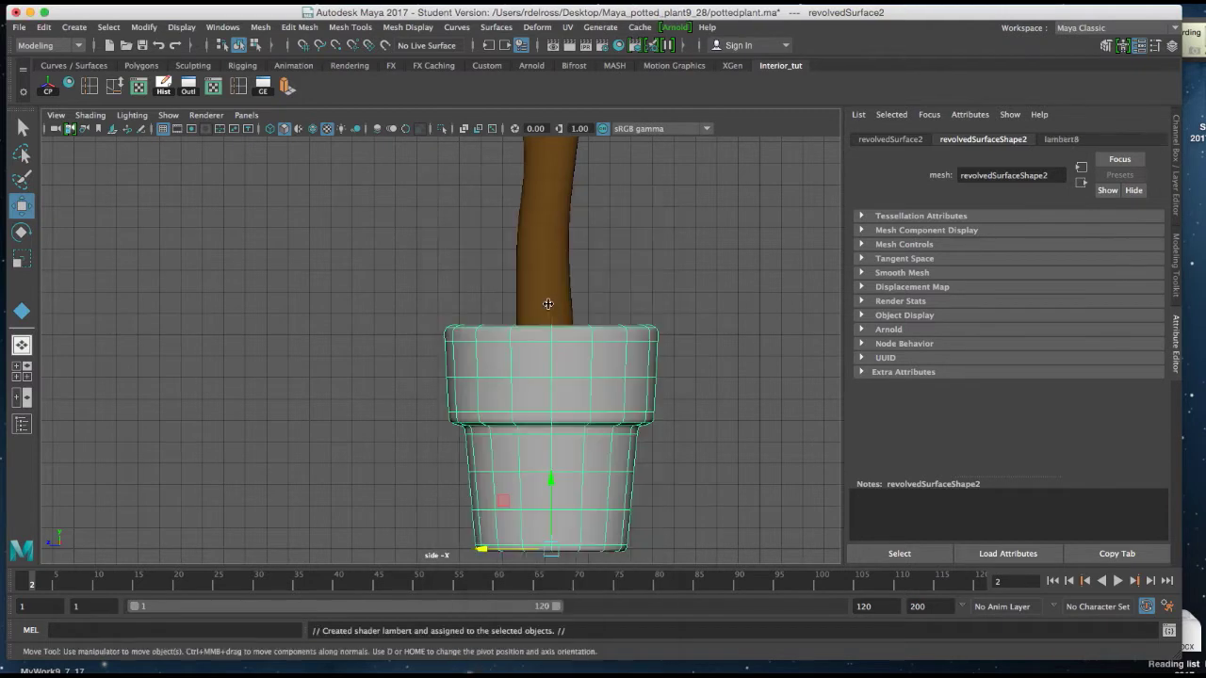
# Set the pot material's colour to an orange-tan terracotta shade and save the scene
pyautogui.click(1001, 301)
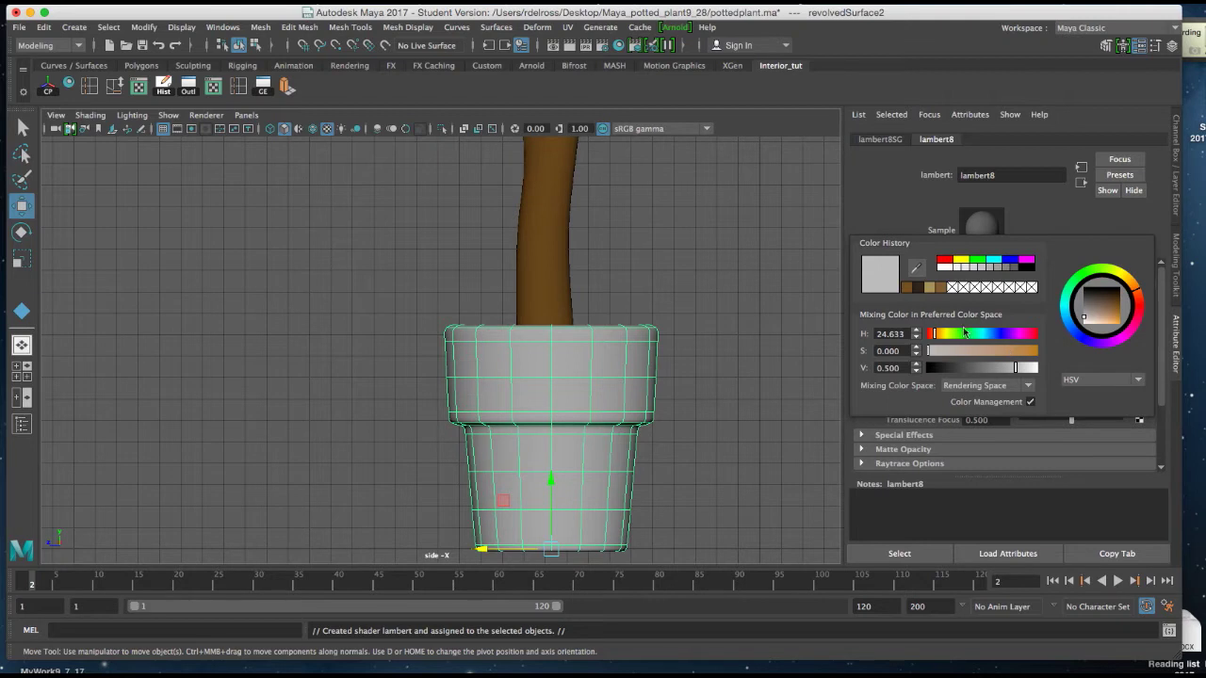
pyautogui.moveTo(932, 337); pyautogui.dragTo(942, 351)
pyautogui.press('super+s')
pyautogui.click(635, 389)
pyautogui.press('w')
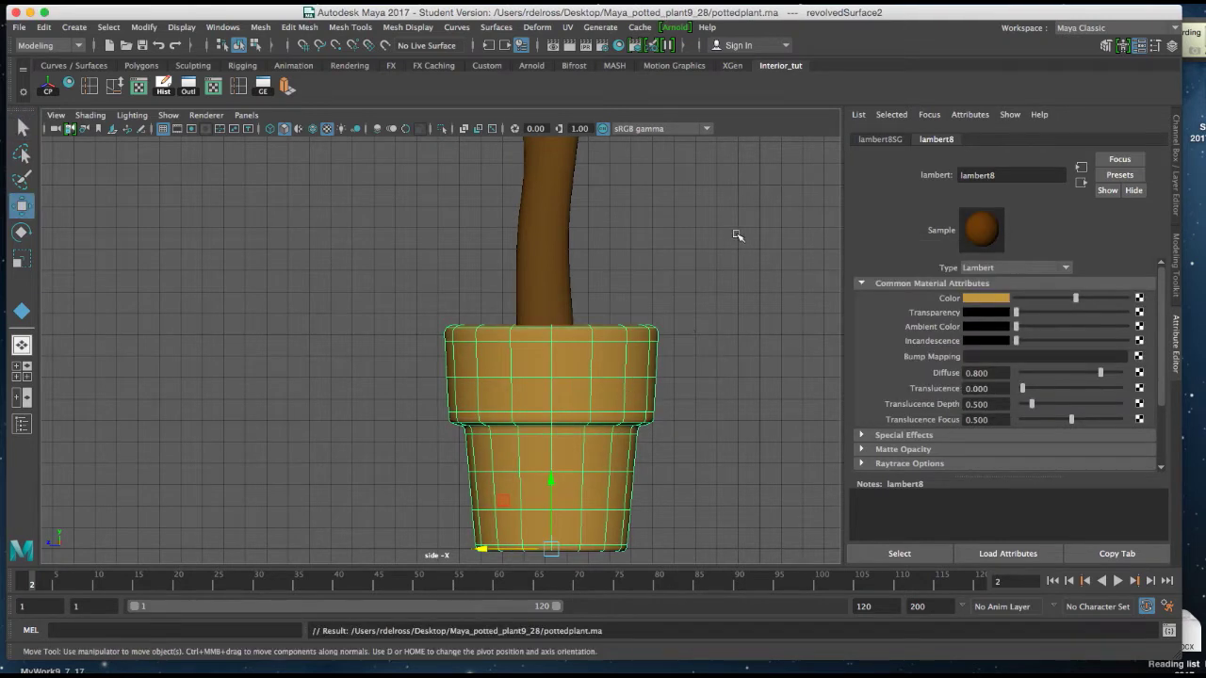
# Raise the stem straight up clear of the pot, to about 14.4 cm in Y, exposing the pot's inner floor
pyautogui.press('space')
pyautogui.scroll(5, 697, 243)
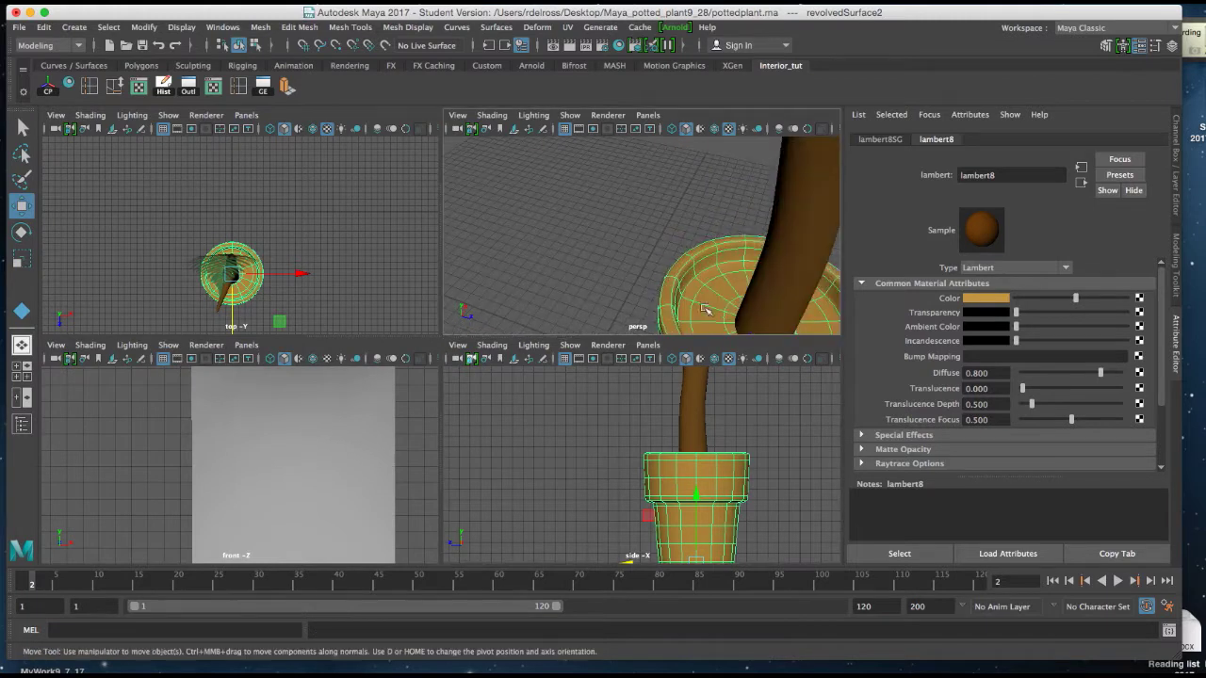
pyautogui.press('space')
pyautogui.keyDown('alt'); pyautogui.moveTo(586, 323); pyautogui.dragTo(484, 325); pyautogui.keyUp('alt')
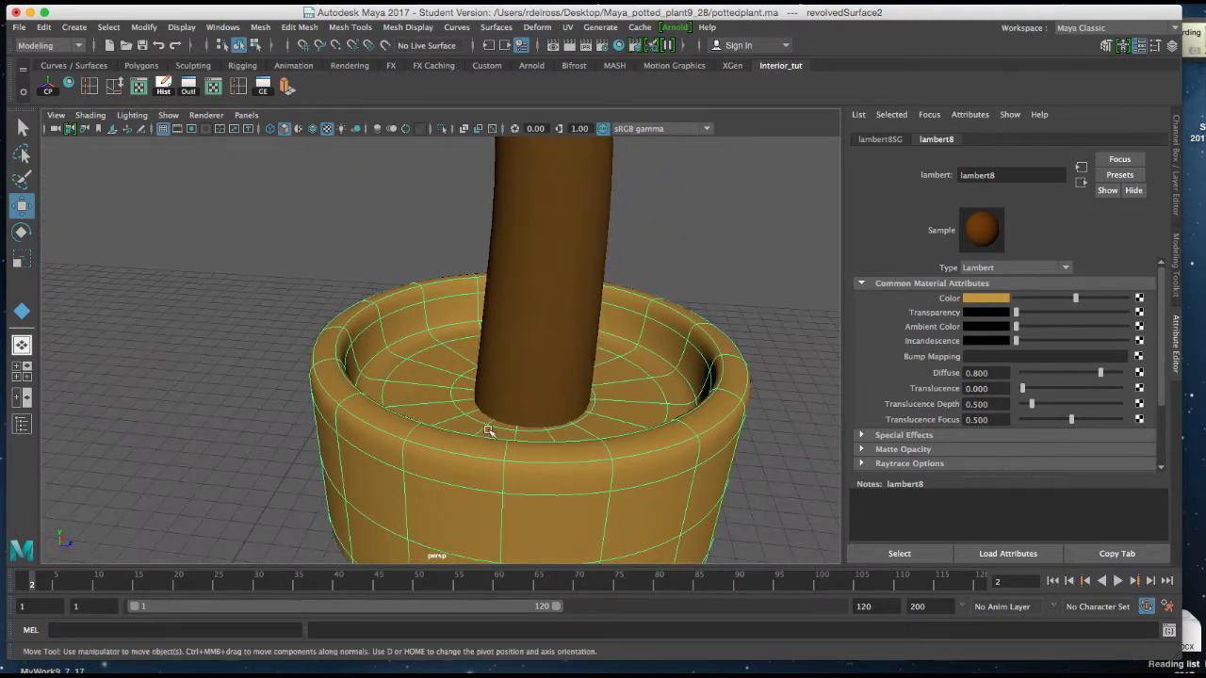
pyautogui.keyDown('alt'); pyautogui.moveTo(666, 388); pyautogui.dragTo(639, 360); pyautogui.keyUp('alt')
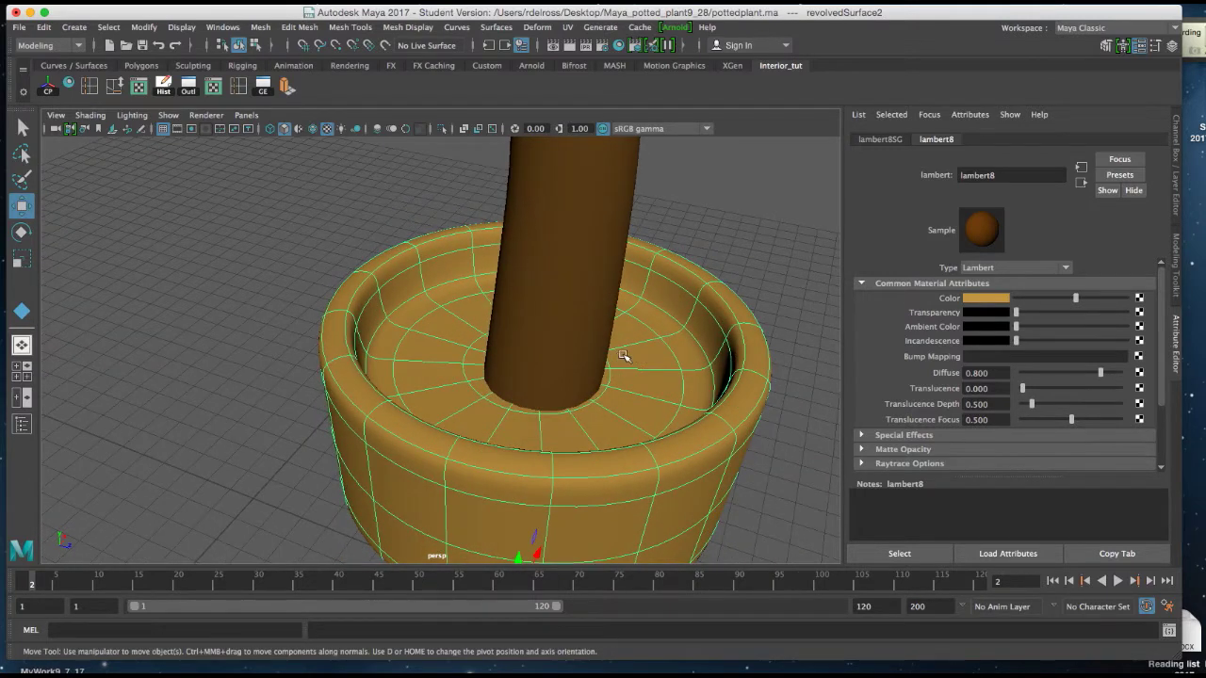
pyautogui.rightClick(637, 346)
pyautogui.moveTo(637, 346); pyautogui.dragTo(638, 390, button='right')
pyautogui.scroll(-5, 566, 291)
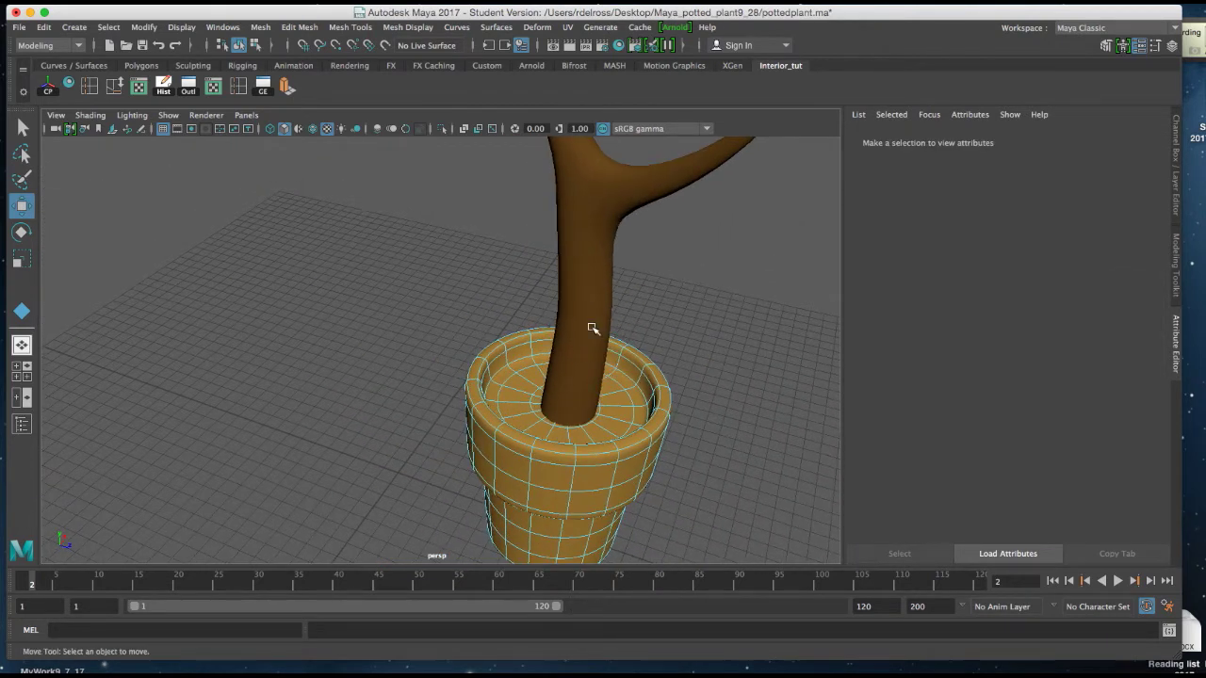
pyautogui.click(592, 325)
pyautogui.moveTo(576, 358); pyautogui.dragTo(588, 361)
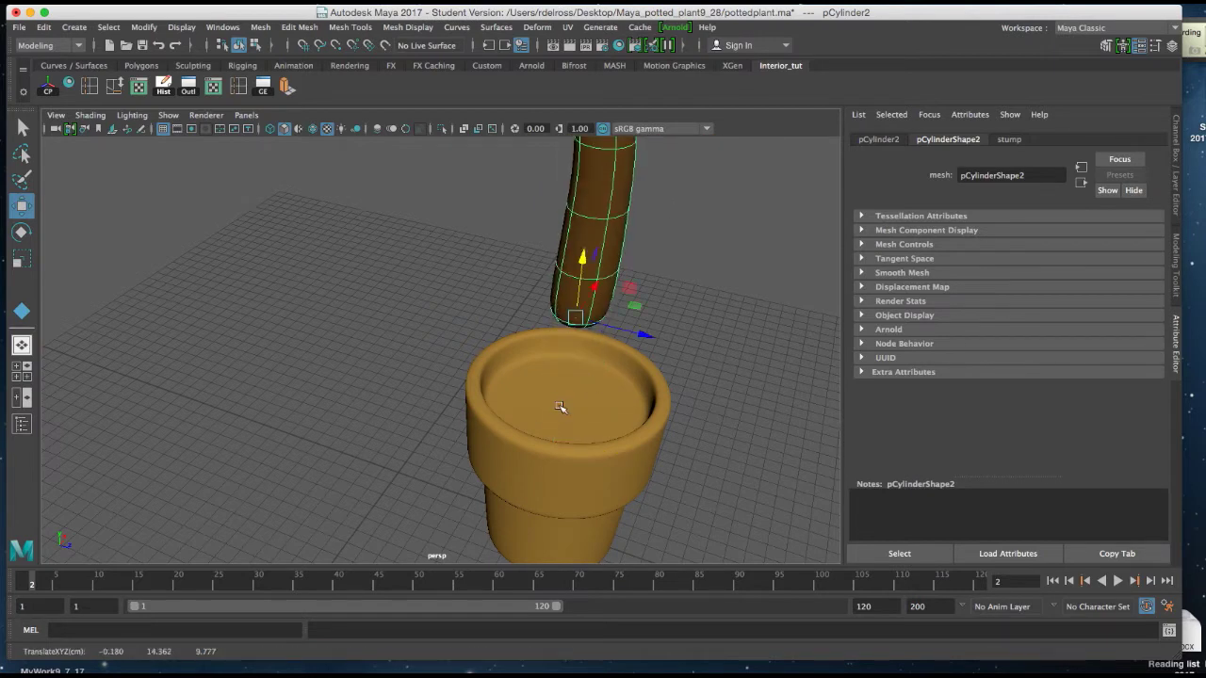
pyautogui.keyDown('alt'); pyautogui.moveTo(557, 406); pyautogui.dragTo(571, 311); pyautogui.keyUp('alt')
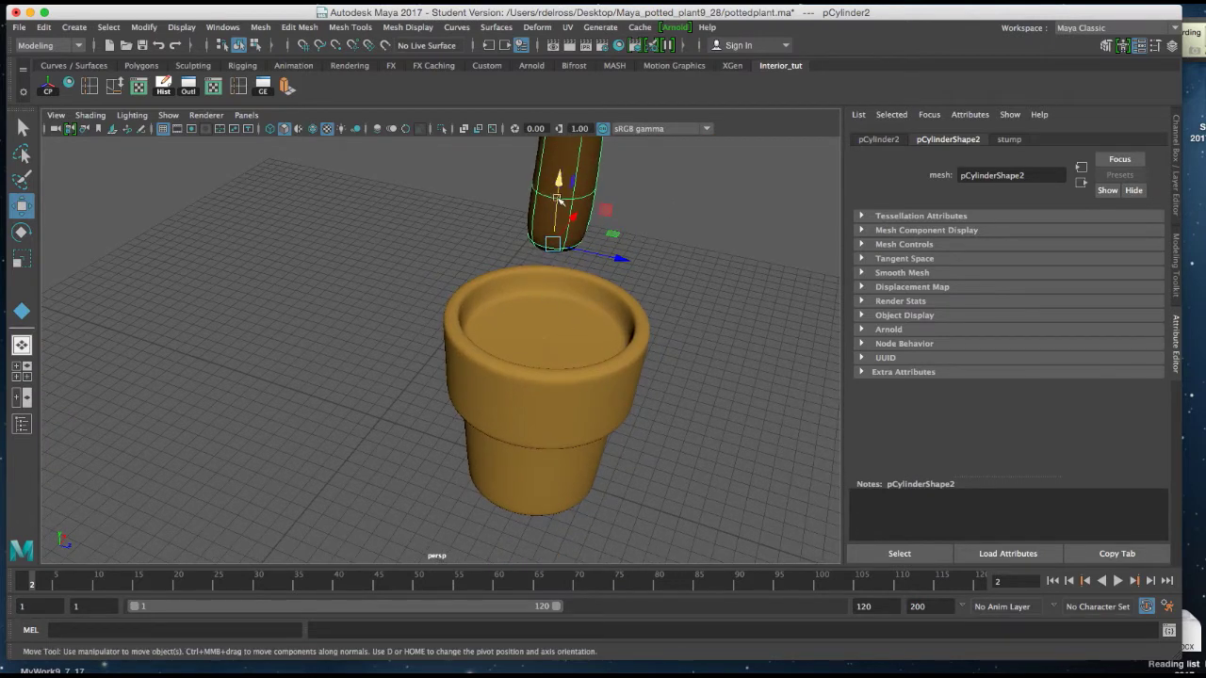
# Switch the pot to face selection and select all the wedge faces around the centre of its inner floor
pyautogui.click(560, 334)
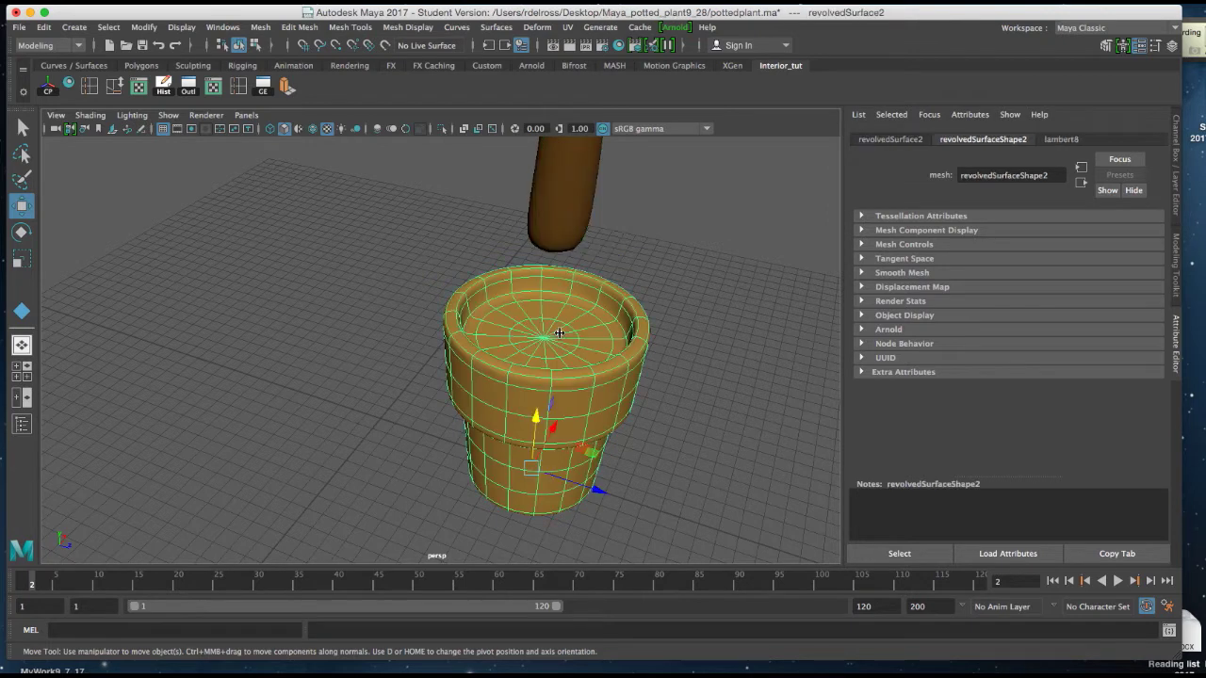
pyautogui.rightClick(560, 335)
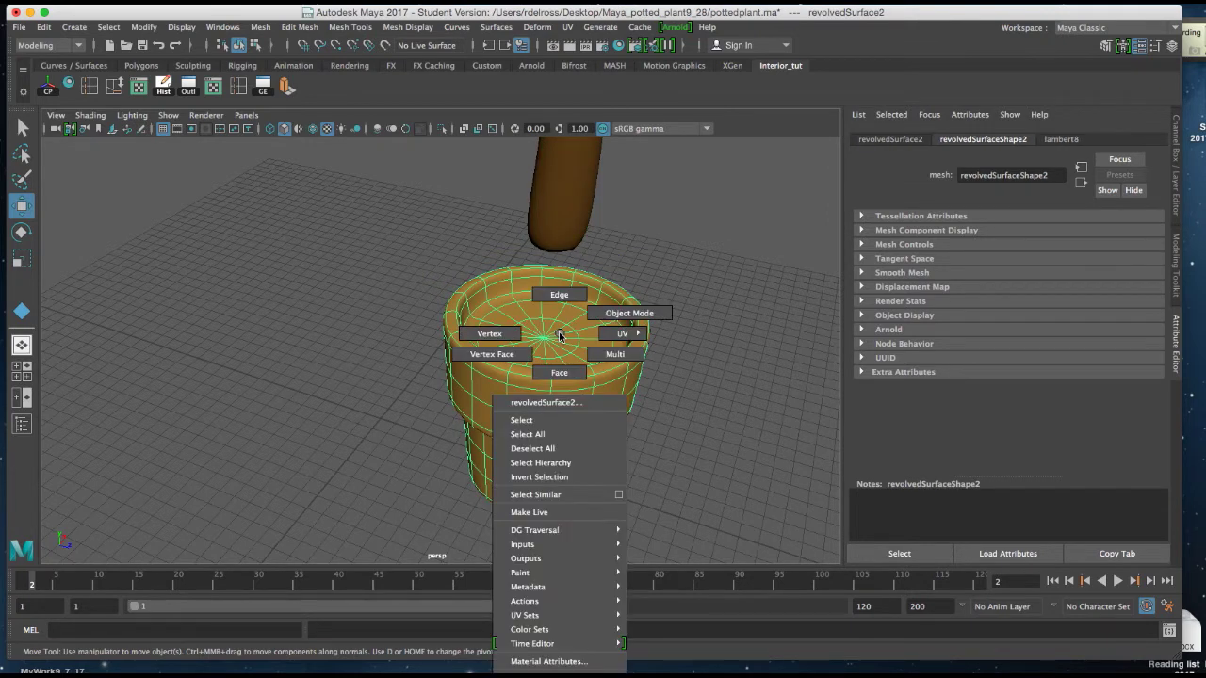
pyautogui.click(560, 373)
pyautogui.keyDown('alt'); pyautogui.moveTo(559, 374); pyautogui.dragTo(476, 294); pyautogui.keyUp('alt')
pyautogui.scroll(5, 512, 436)
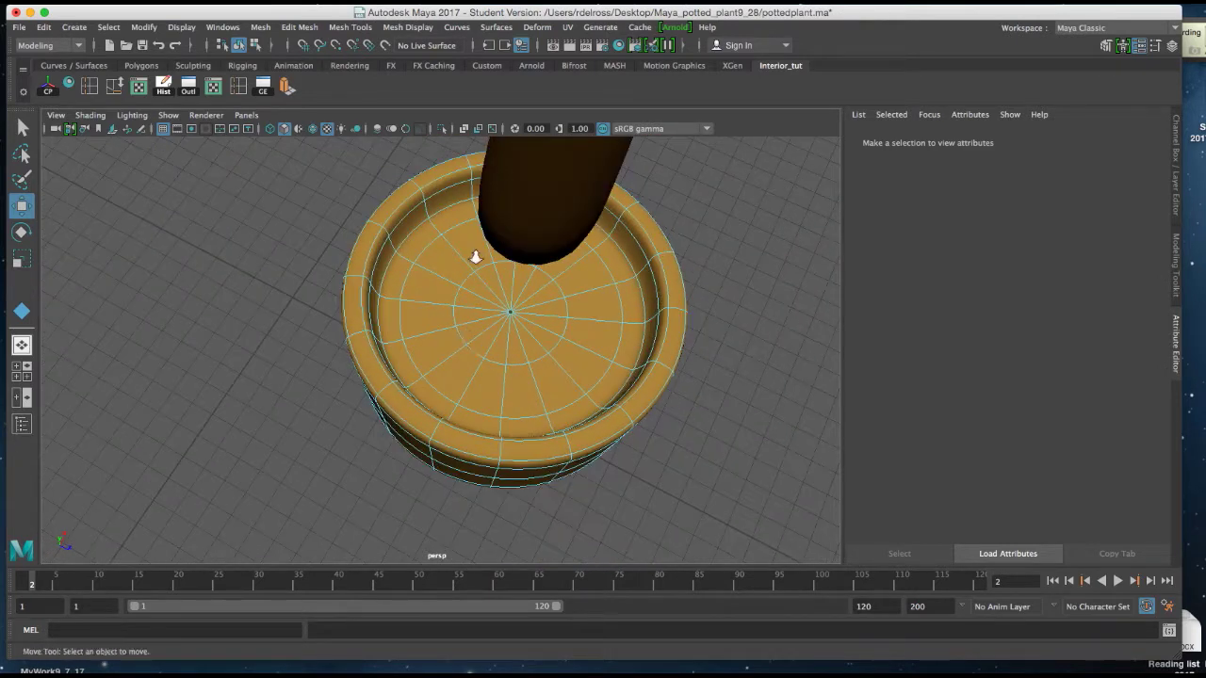
pyautogui.click(554, 240)
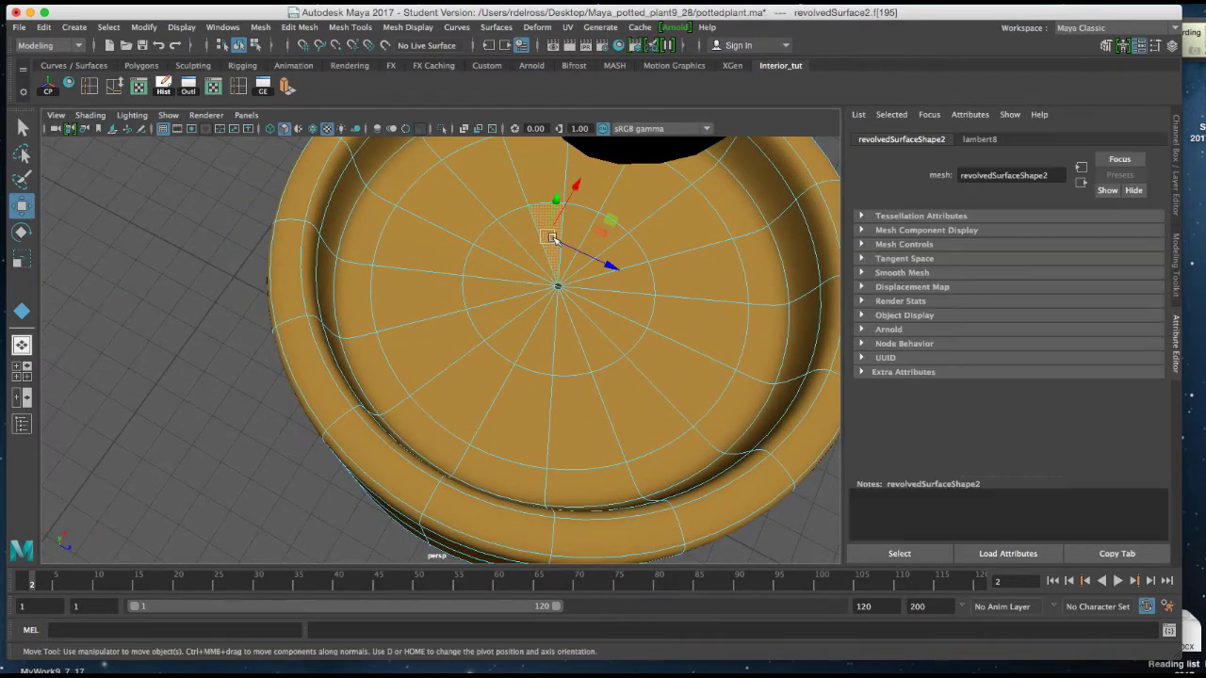
pyautogui.keyDown('shift'); pyautogui.click(521, 227); pyautogui.keyUp('shift')
pyautogui.keyDown('shift'); pyautogui.click(492, 267); pyautogui.keyUp('shift')
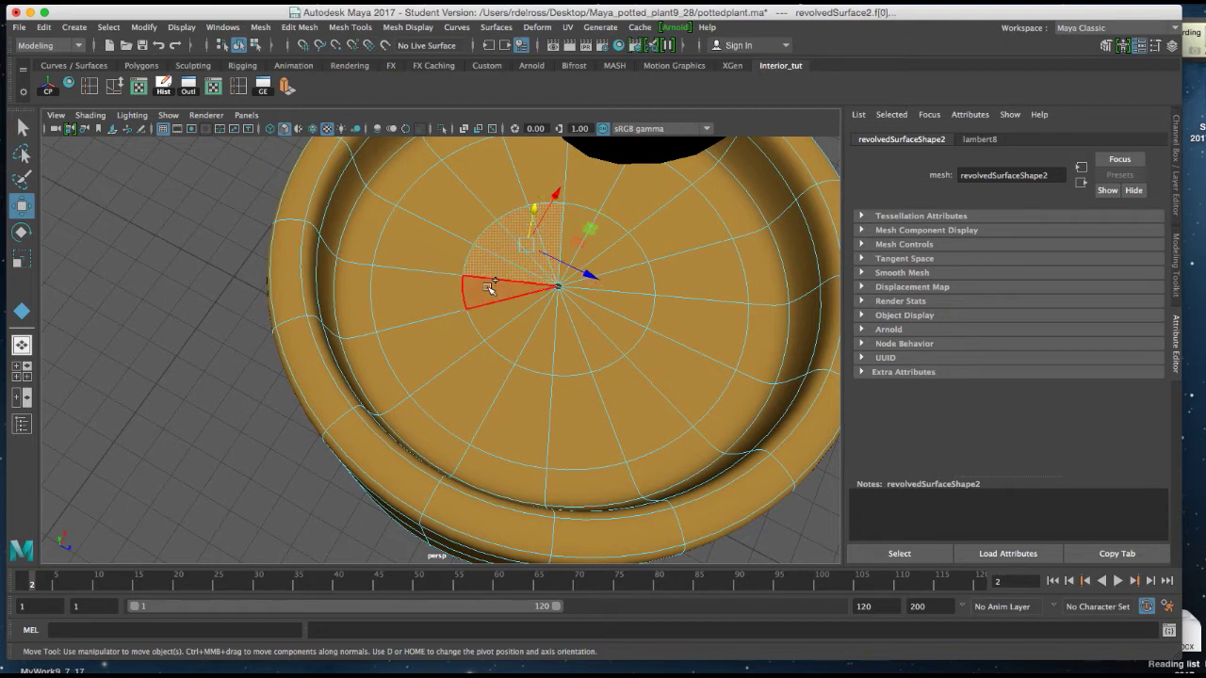
pyautogui.keyDown('shift'); pyautogui.click(490, 292); pyautogui.keyUp('shift')
pyautogui.keyDown('shift'); pyautogui.click(497, 309); pyautogui.keyUp('shift')
pyautogui.keyDown('shift'); pyautogui.click(511, 336); pyautogui.keyUp('shift')
pyautogui.keyDown('shift'); pyautogui.click(536, 350); pyautogui.keyUp('shift')
pyautogui.keyDown('shift'); pyautogui.click(566, 349); pyautogui.keyUp('shift')
pyautogui.keyDown('shift'); pyautogui.click(586, 356); pyautogui.keyUp('shift')
pyautogui.keyDown('shift'); pyautogui.click(619, 336); pyautogui.keyUp('shift')
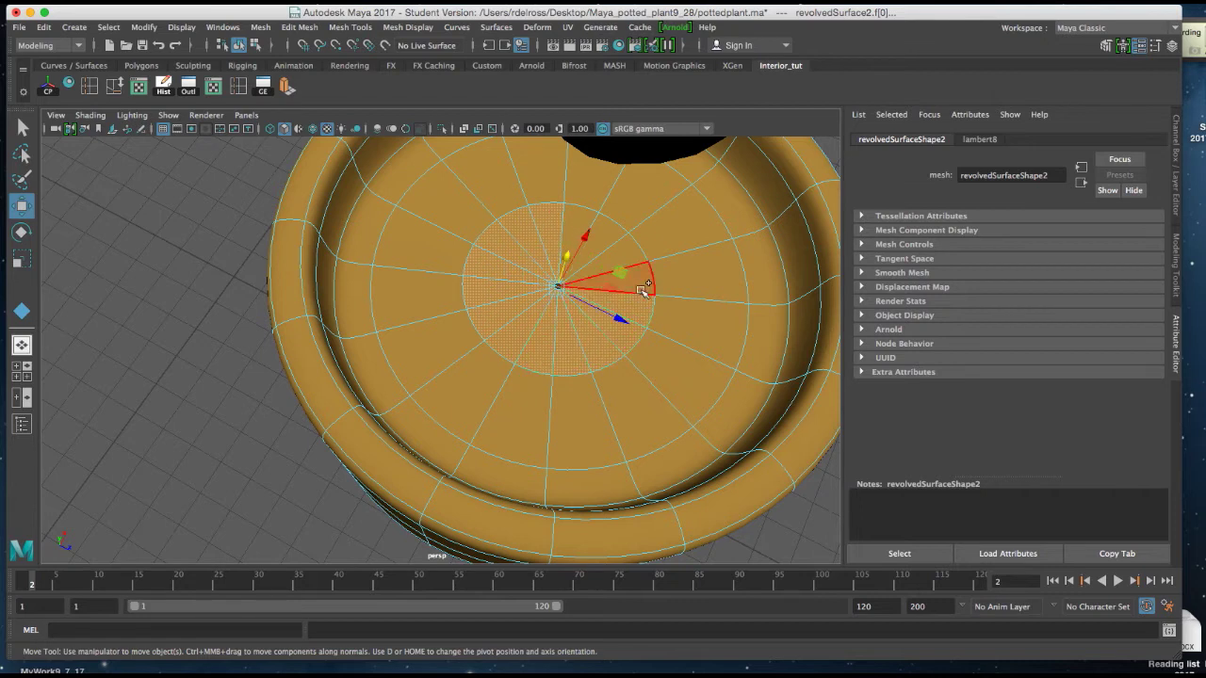
pyautogui.keyDown('shift'); pyautogui.click(614, 233); pyautogui.keyUp('shift')
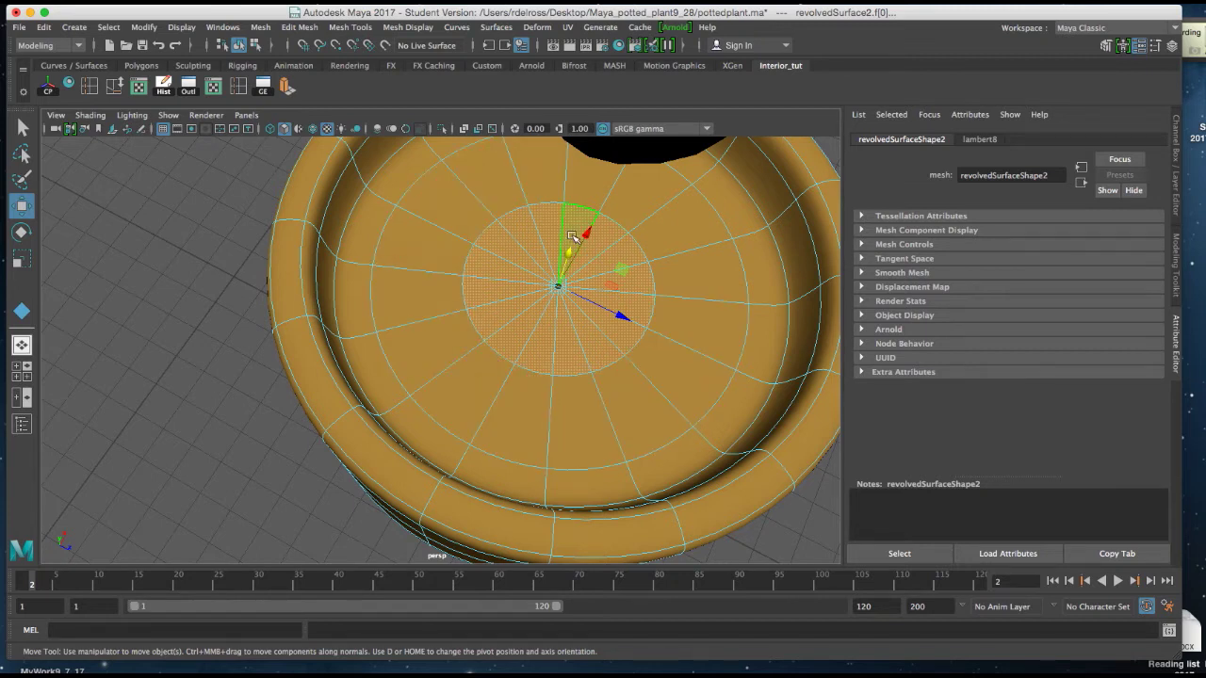
# Extend the face selection to the pot's entire inner floor and assign a new Lambert material to those faces
pyautogui.keyDown('shift'); pyautogui.doubleClick(647, 229); pyautogui.keyUp('shift')
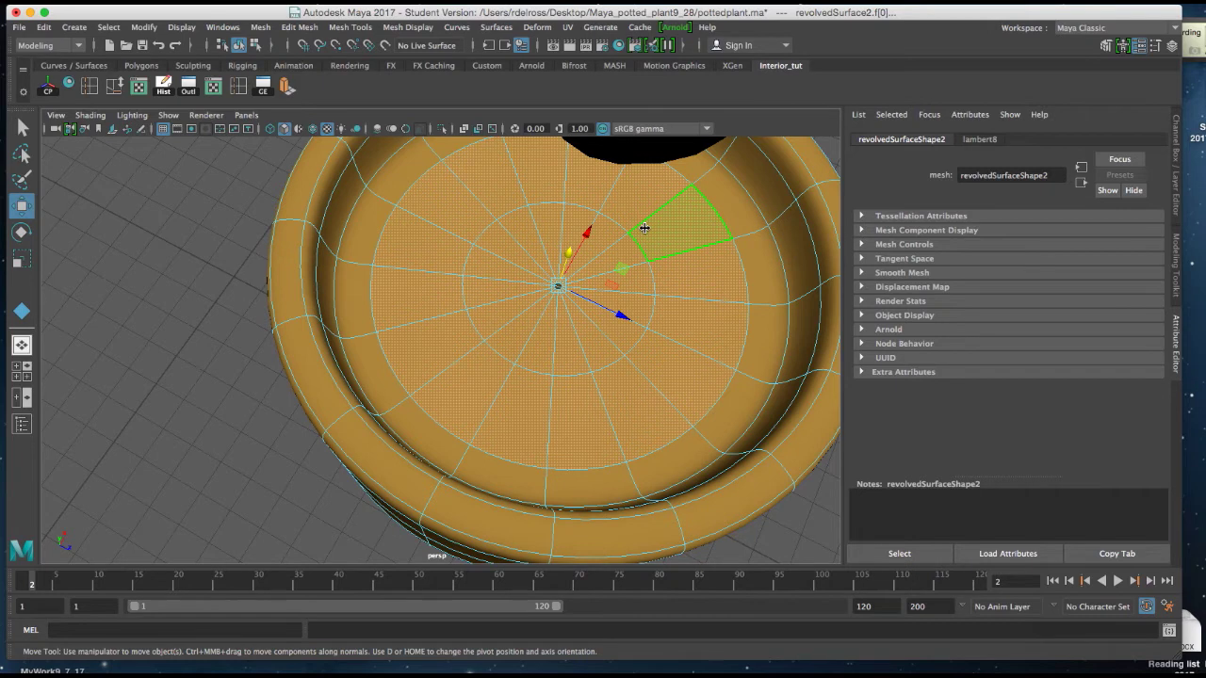
pyautogui.hotkey('shift', '.')
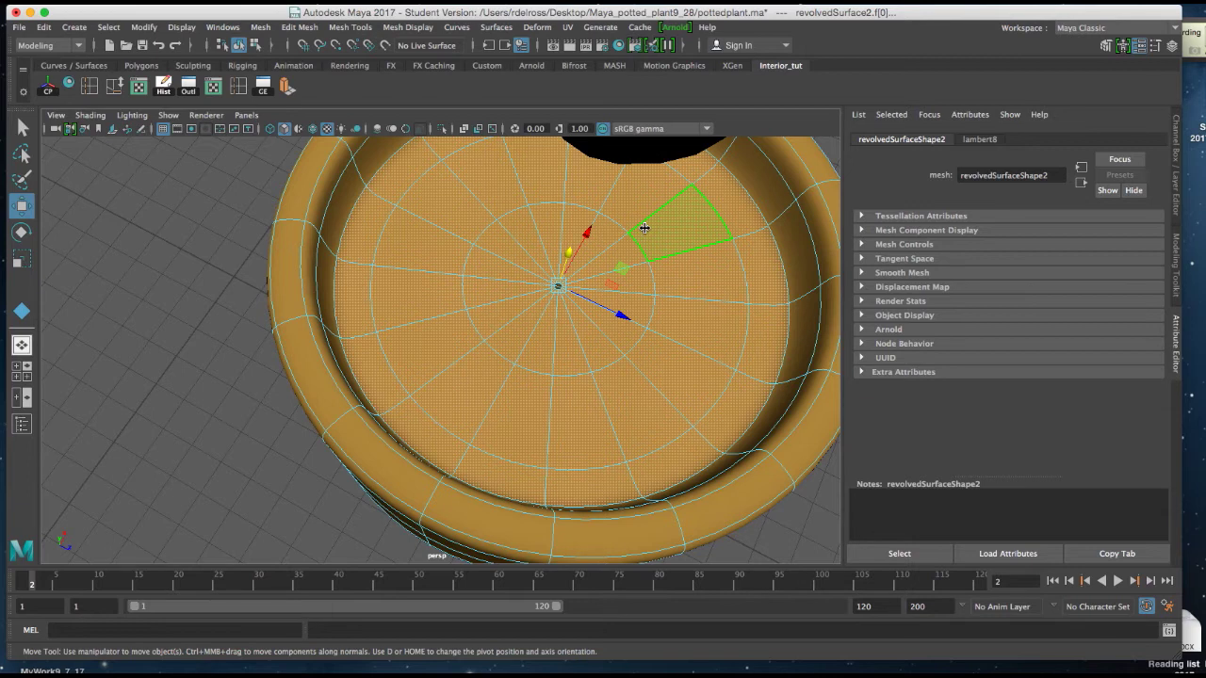
pyautogui.keyDown('alt'); pyautogui.moveTo(638, 243); pyautogui.dragTo(572, 217); pyautogui.keyUp('alt')
pyautogui.rightClick(569, 218)
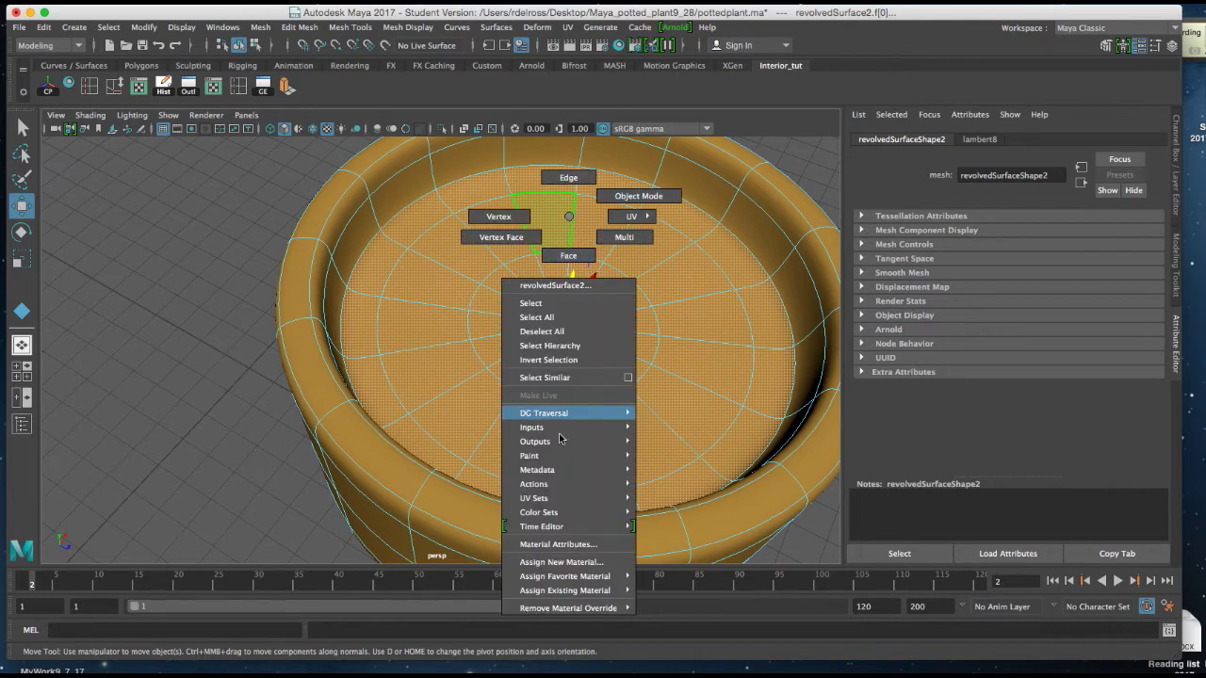
pyautogui.click(566, 562)
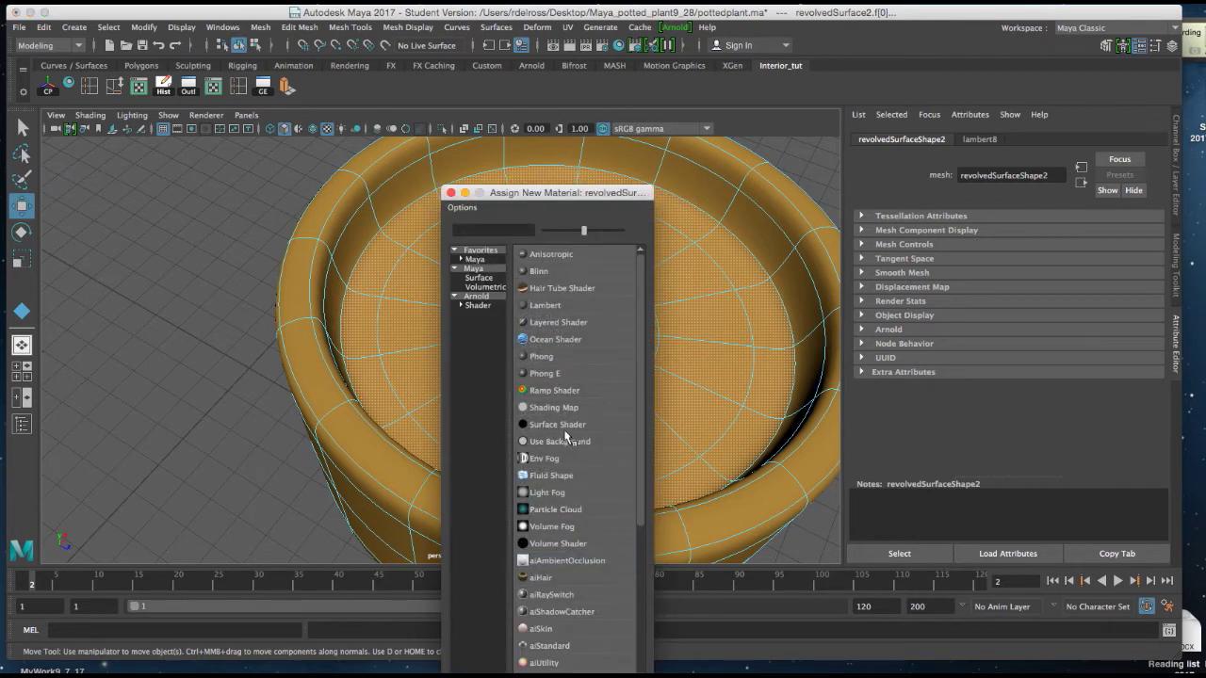
pyautogui.click(537, 306)
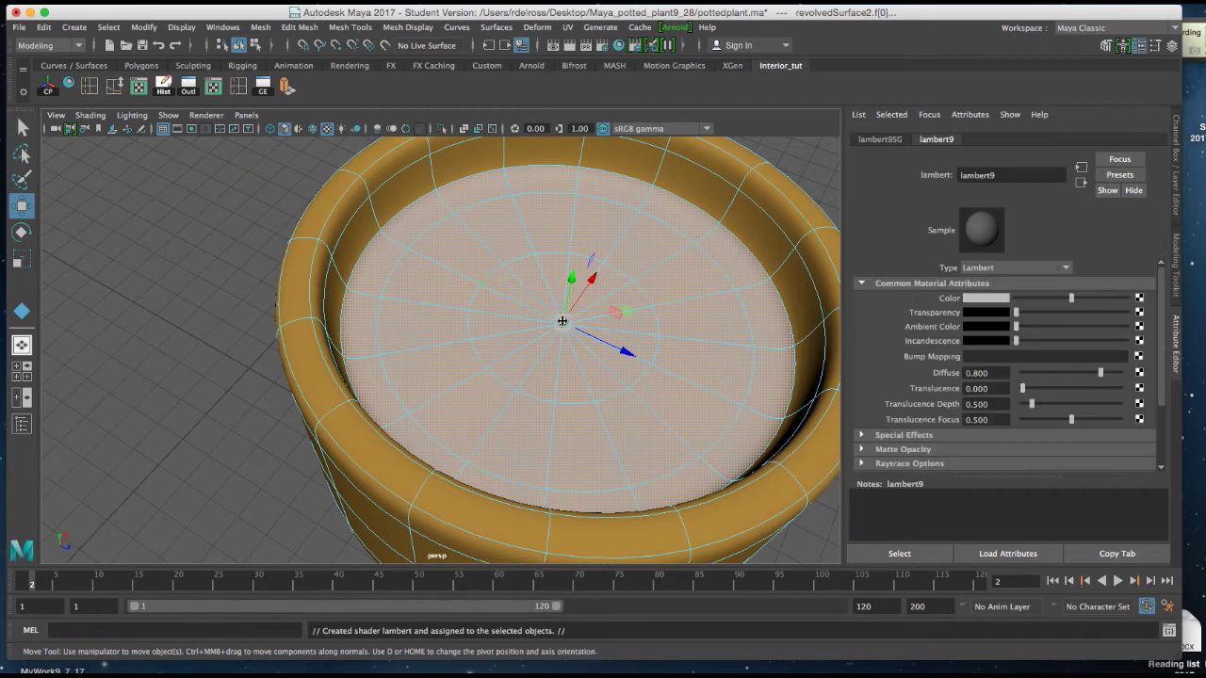
# Set the soil material's colour to the dark brown from the colour history and return the pot to object mode
pyautogui.click(976, 301)
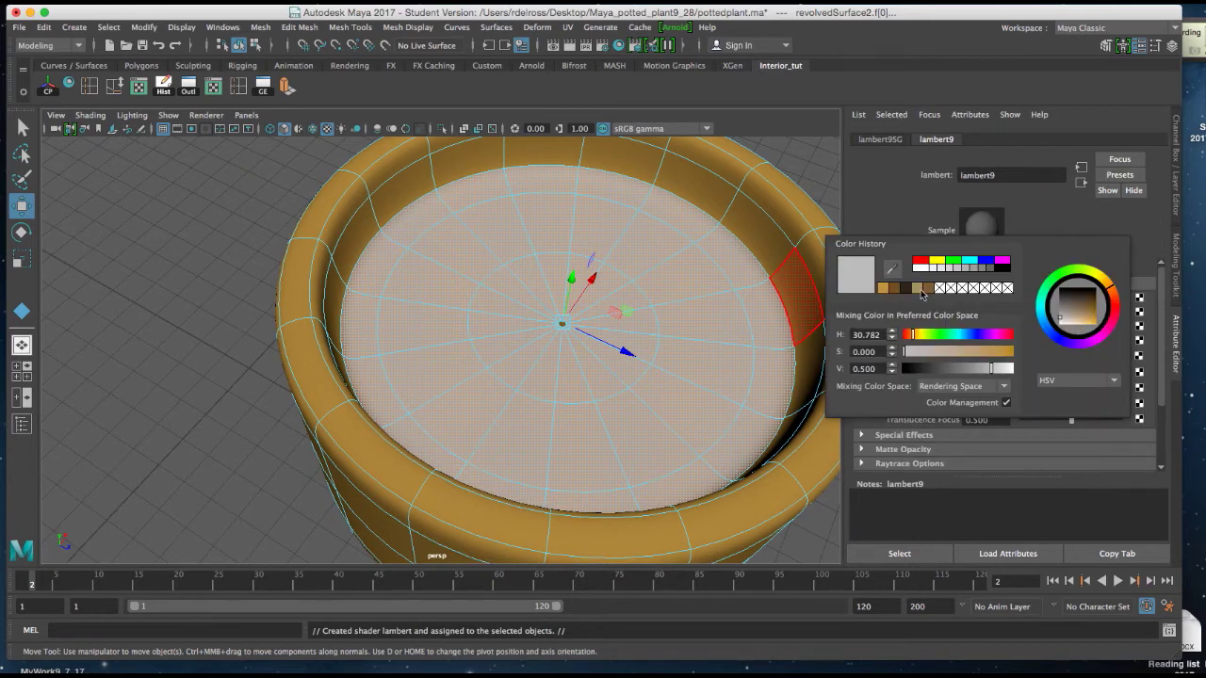
pyautogui.click(907, 292)
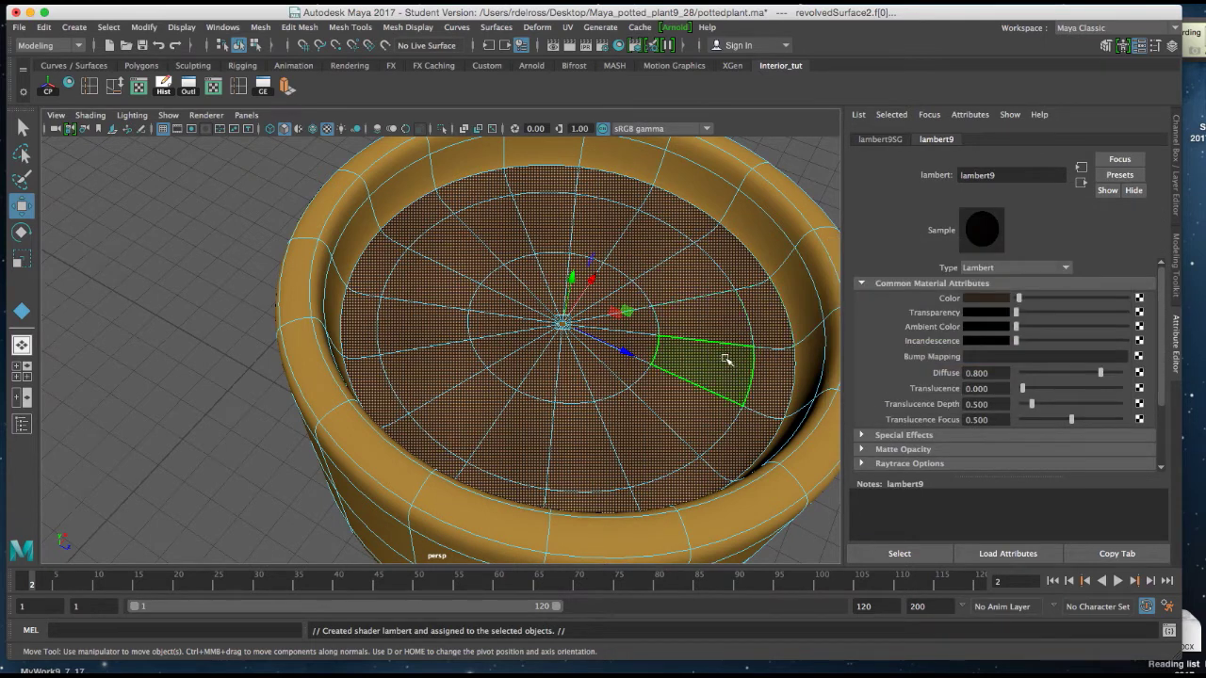
pyautogui.keyDown('alt'); pyautogui.moveTo(732, 342); pyautogui.dragTo(577, 251); pyautogui.keyUp('alt')
pyautogui.moveTo(627, 277); pyautogui.dragTo(698, 261, button='right')
pyautogui.keyDown('alt'); pyautogui.moveTo(719, 352); pyautogui.dragTo(621, 250, button='right'); pyautogui.keyUp('alt')
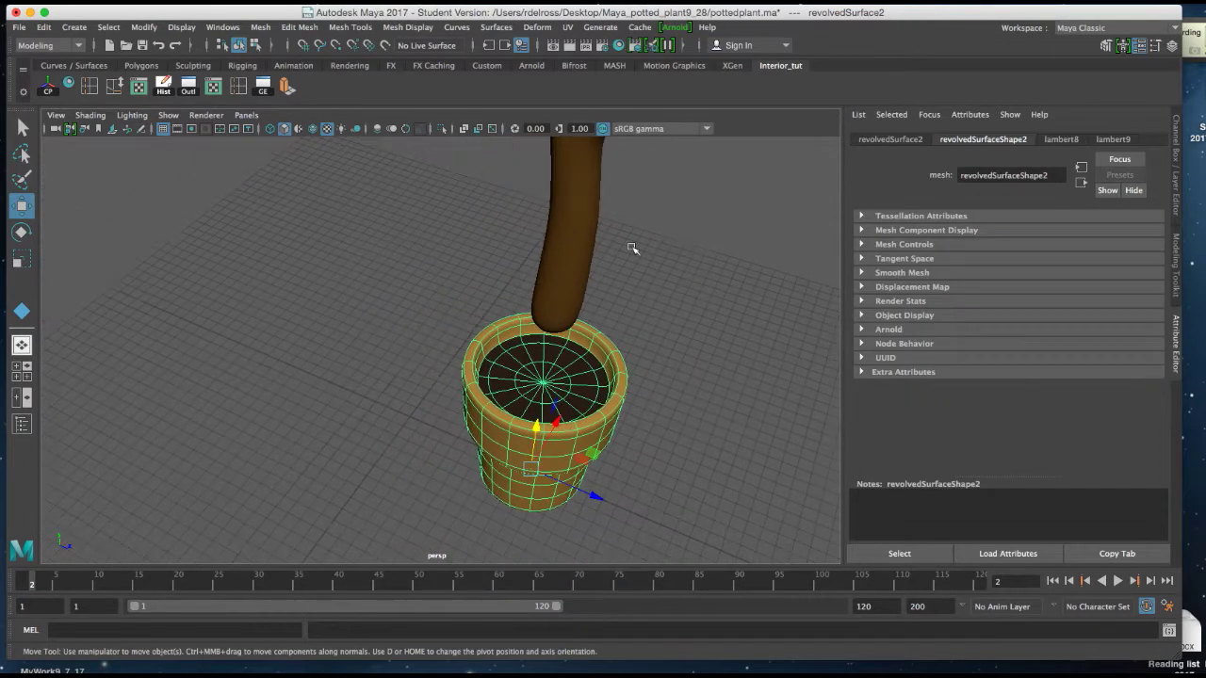
# Lower the stem back into the soil to about 7.7 cm in Y, and lower the fern leaf slightly onto the branch tip
pyautogui.click(578, 233)
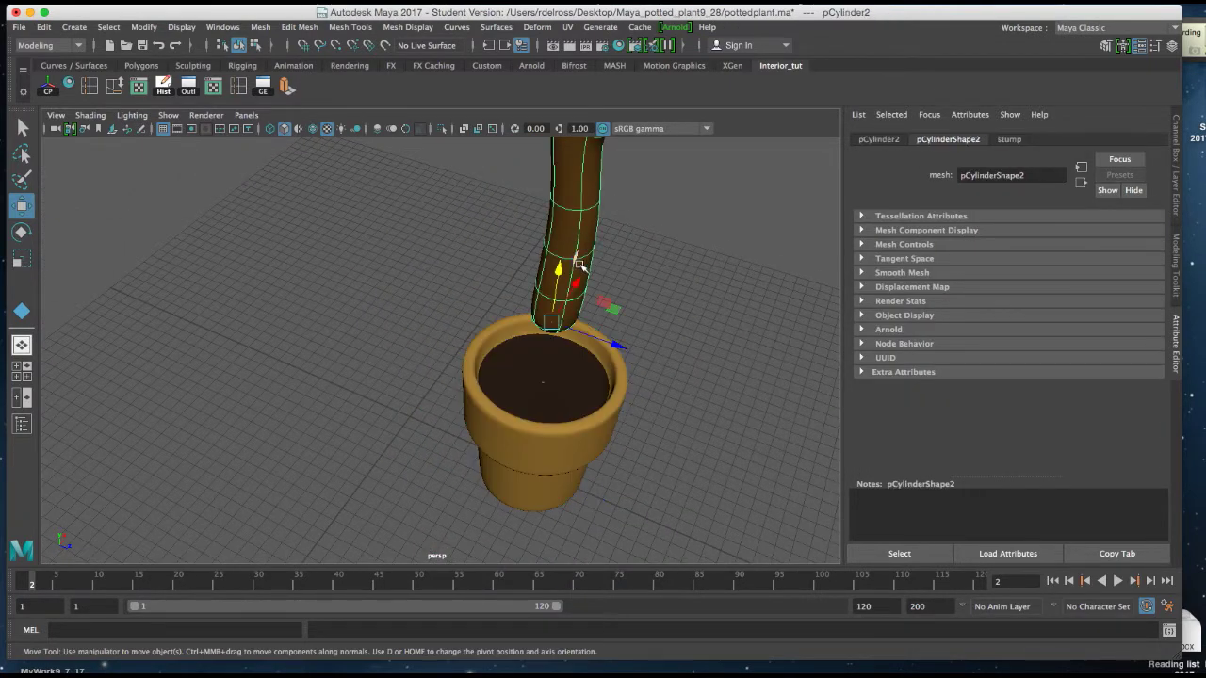
pyautogui.moveTo(560, 269); pyautogui.dragTo(548, 356)
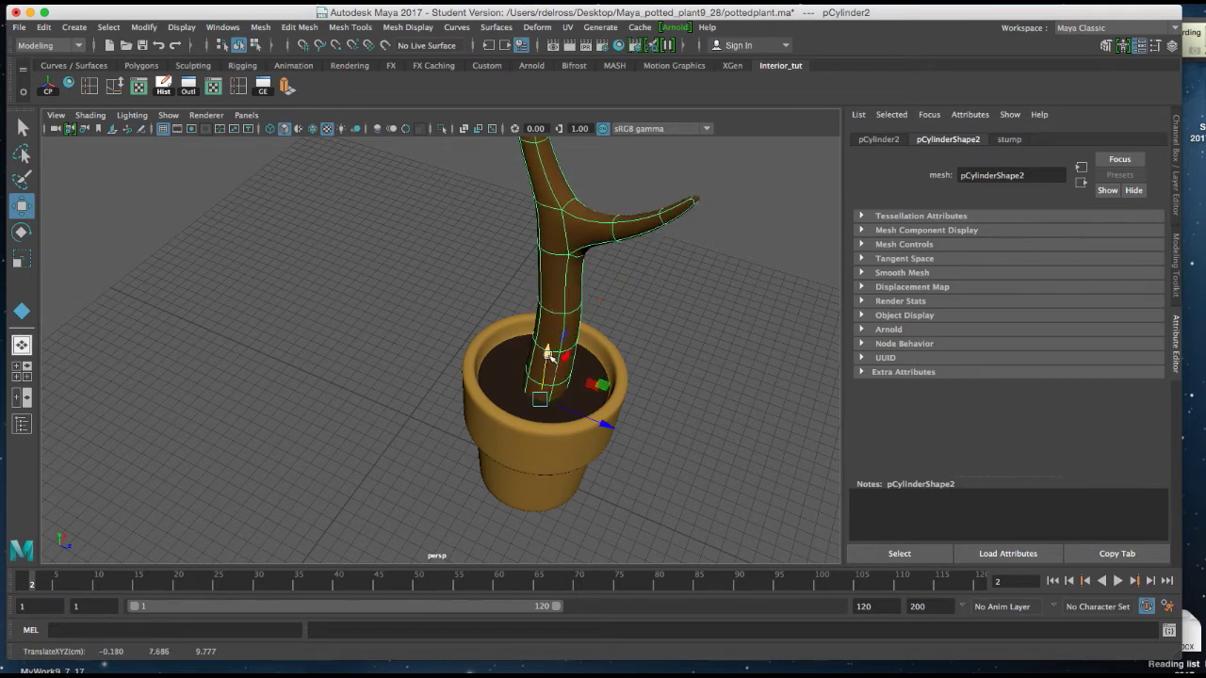
pyautogui.keyDown('alt'); pyautogui.moveTo(548, 356); pyautogui.dragTo(516, 245, button='right'); pyautogui.keyUp('alt')
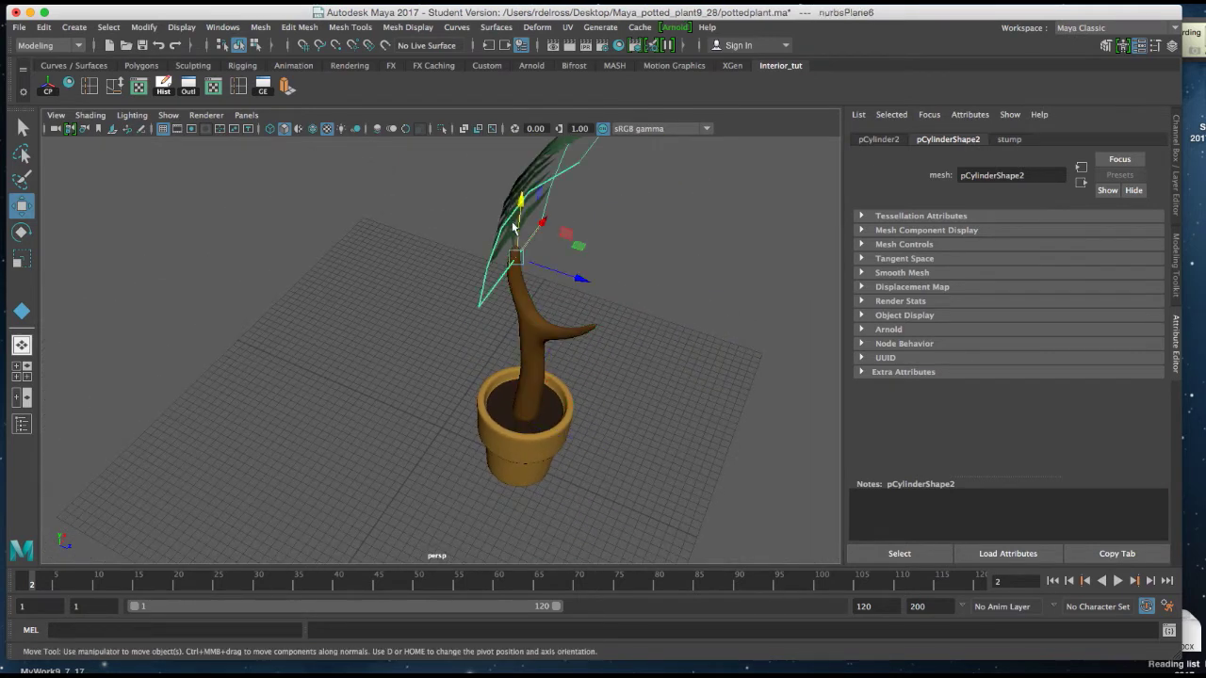
pyautogui.click(513, 223)
pyautogui.moveTo(524, 202); pyautogui.dragTo(526, 211)
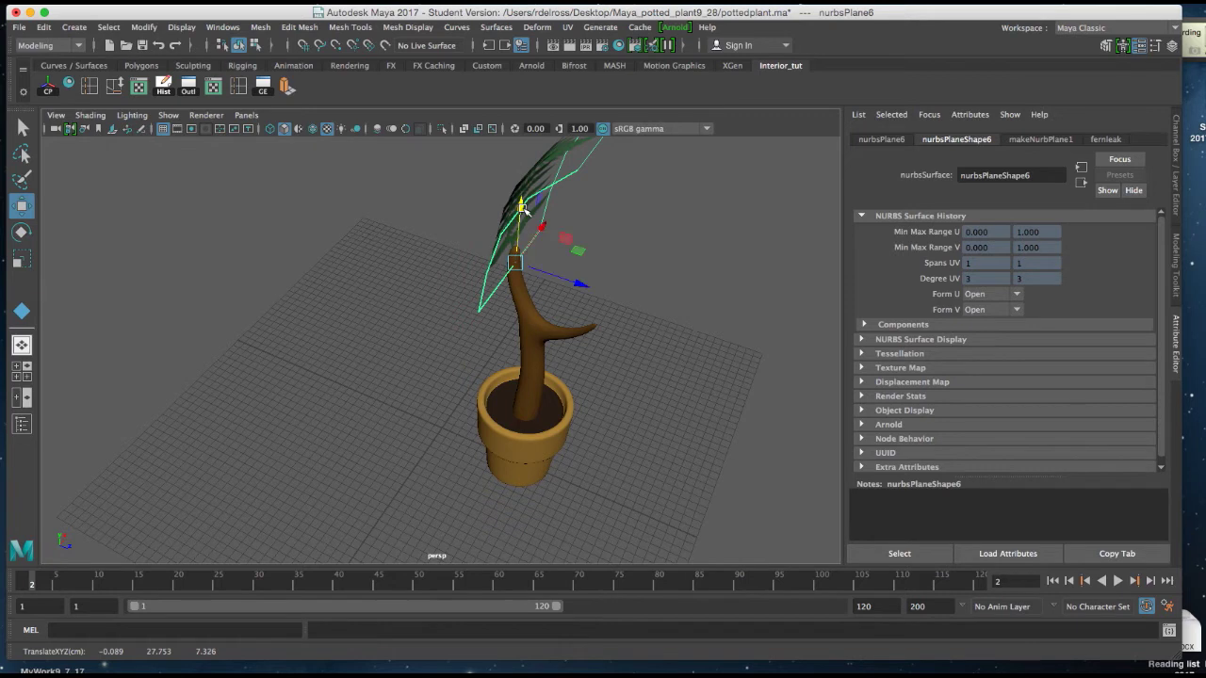
# Select the pot, stem and fern leaf together
pyautogui.moveTo(396, 217); pyautogui.dragTo(579, 478)
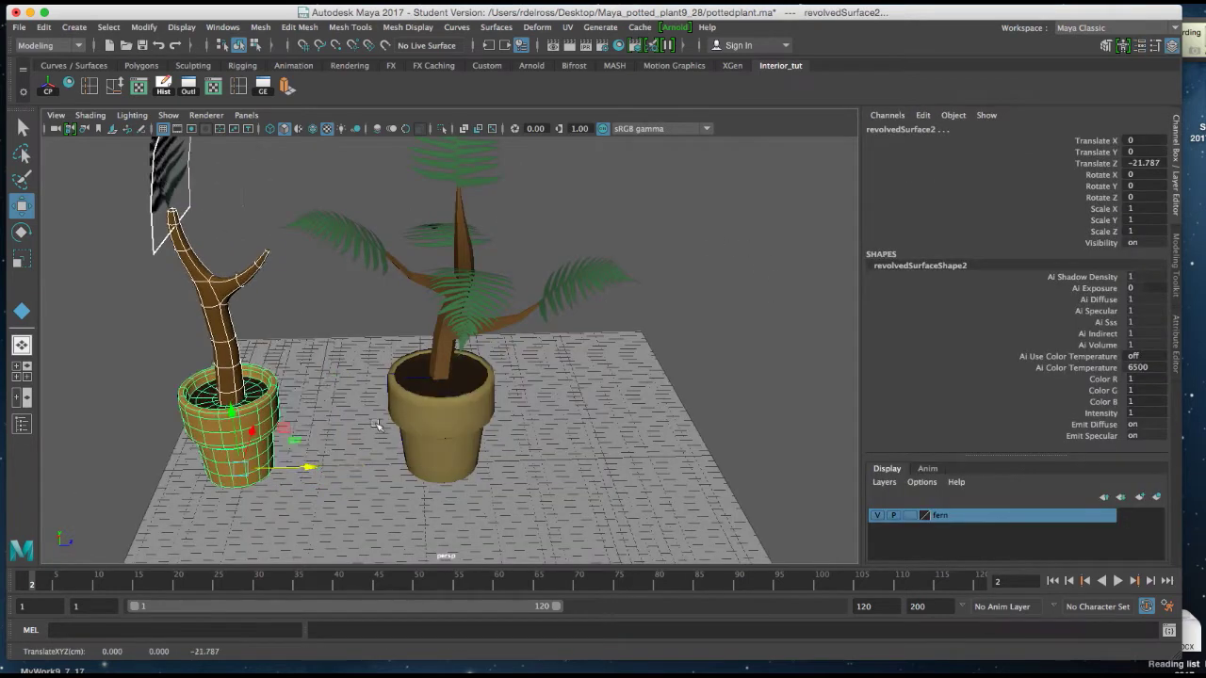